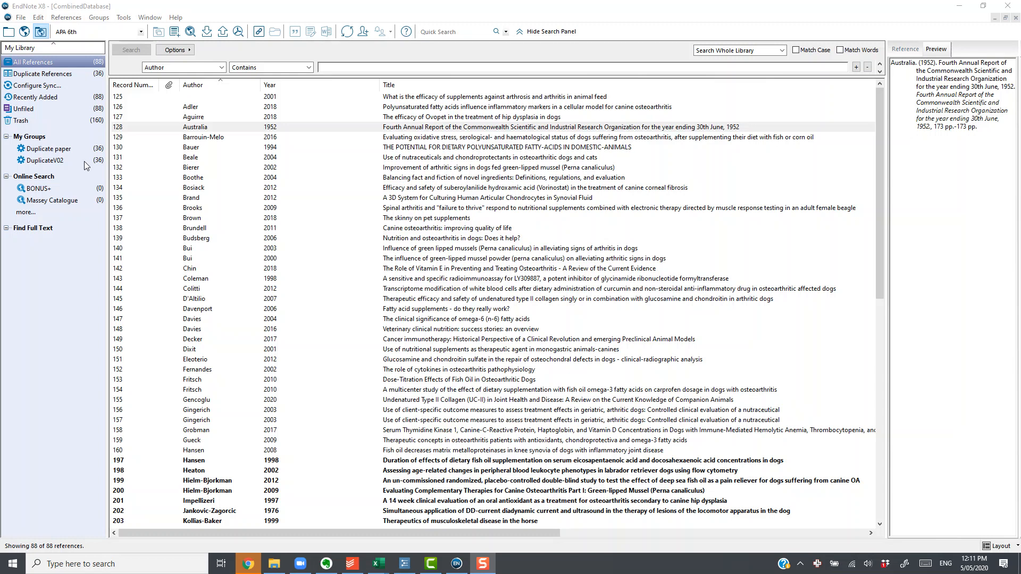
# - Add the line "Irrelevant" to the Research Notes of the 2001 arthrosis and arthritis animal feed reference and save it
pyautogui.click(368, 99)
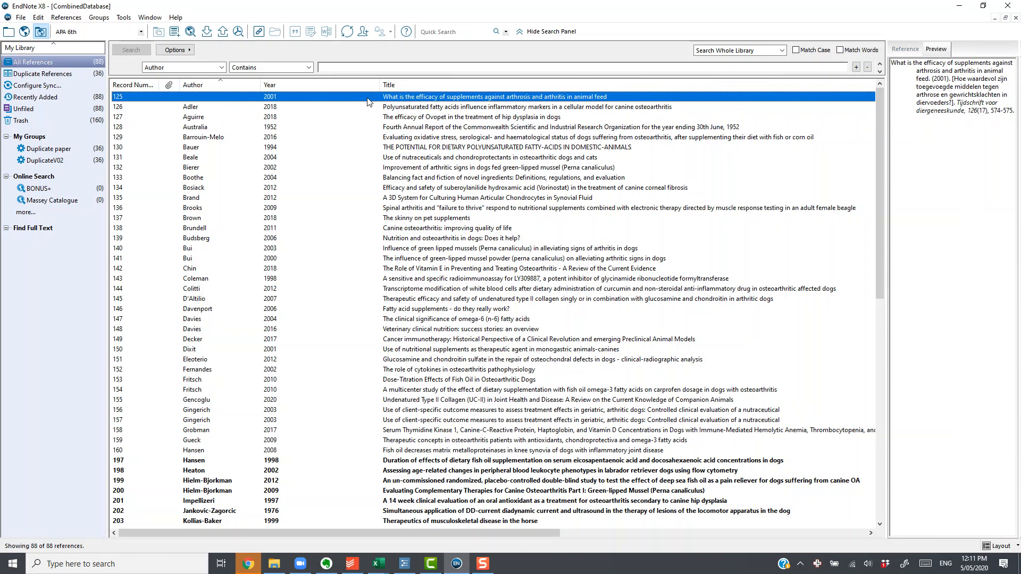
pyautogui.doubleClick(368, 99)
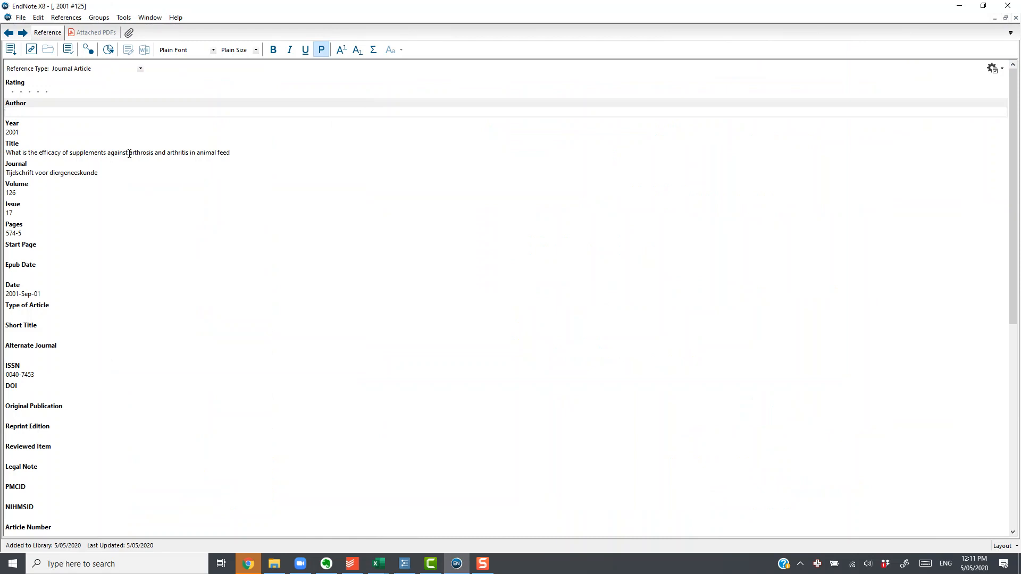
pyautogui.scroll(-6, 183, 279)
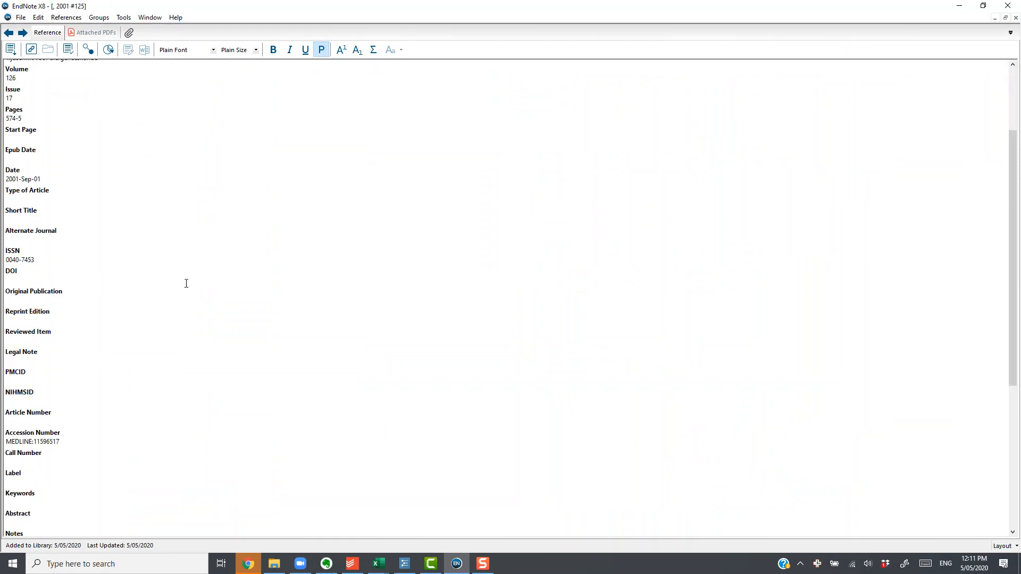
pyautogui.scroll(-3, 186, 283)
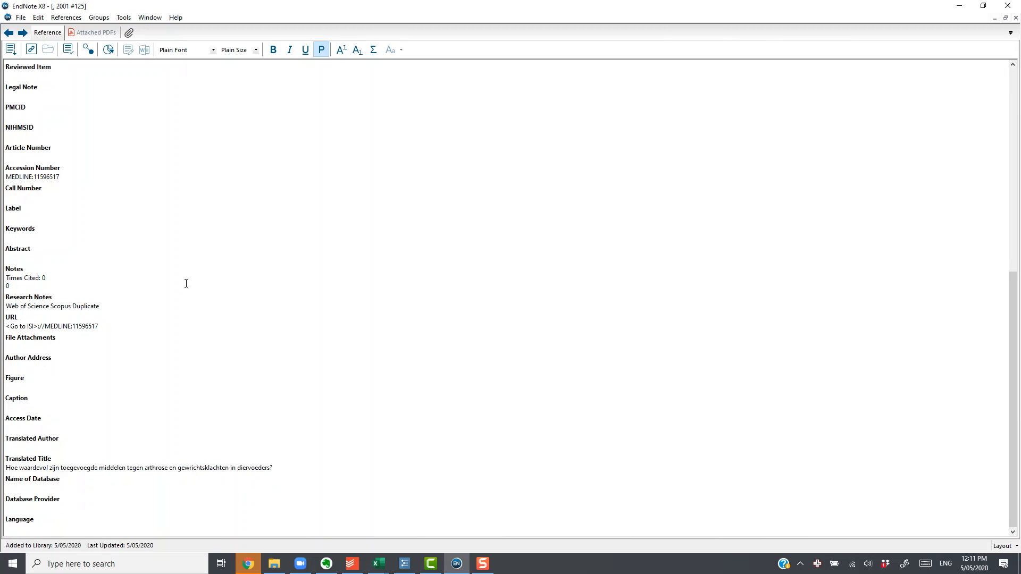
pyautogui.click(131, 308)
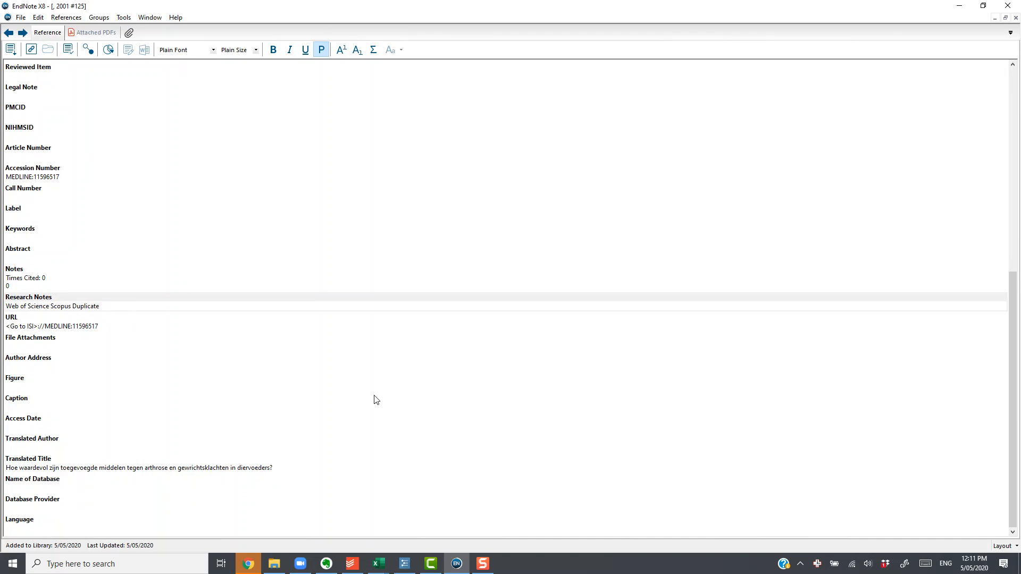
pyautogui.press('Return')
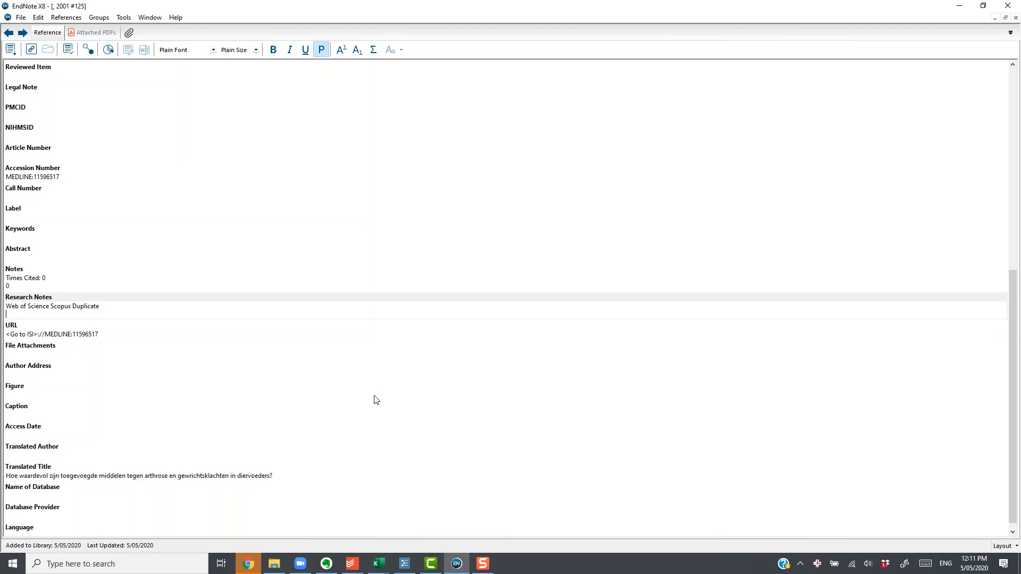
pyautogui.write('I')
pyautogui.write('rre')
pyautogui.write('lvance')
pyautogui.press('BackSpace')
pyautogui.press('BackSpace')
pyautogui.press('BackSpace')
pyautogui.press('BackSpace')
pyautogui.press('BackSpace')
pyautogui.press('BackSpace')
pyautogui.write('evant')
pyautogui.click(1015, 17)
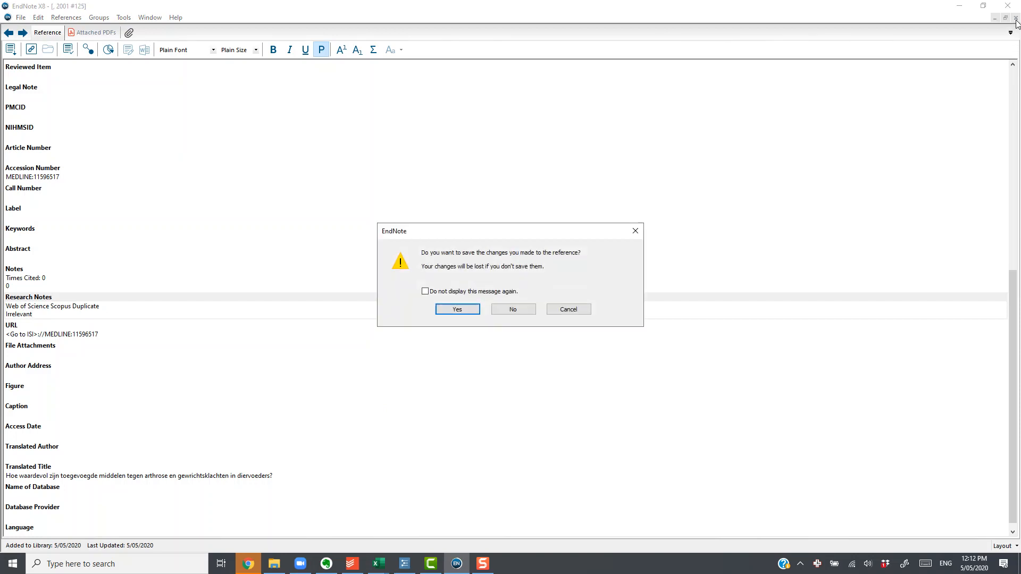
pyautogui.click(457, 310)
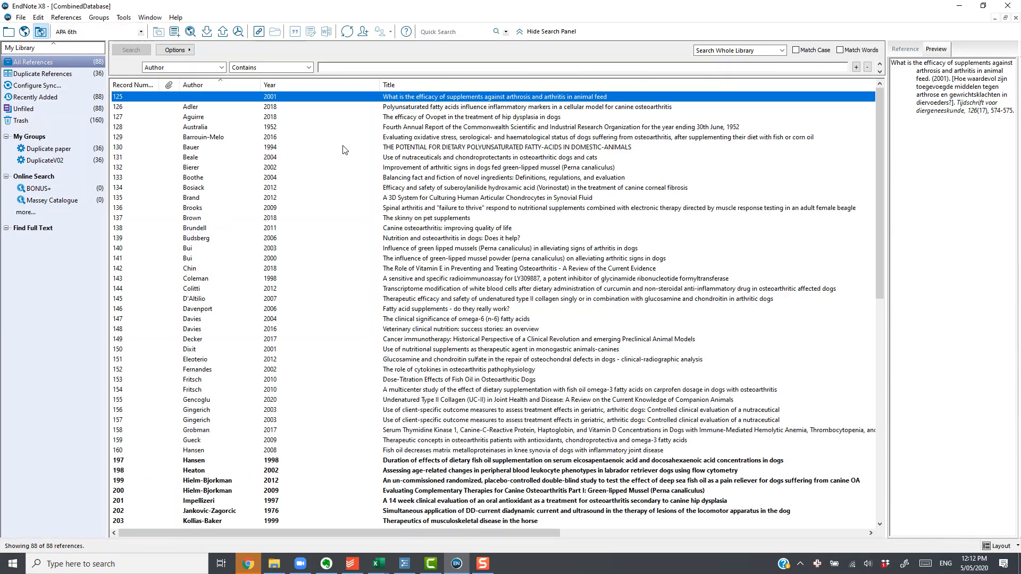
# - Add the line "Relevant" to the Research Notes of the 2018 Ovopet hip dysplasia reference and save it
pyautogui.click(374, 117)
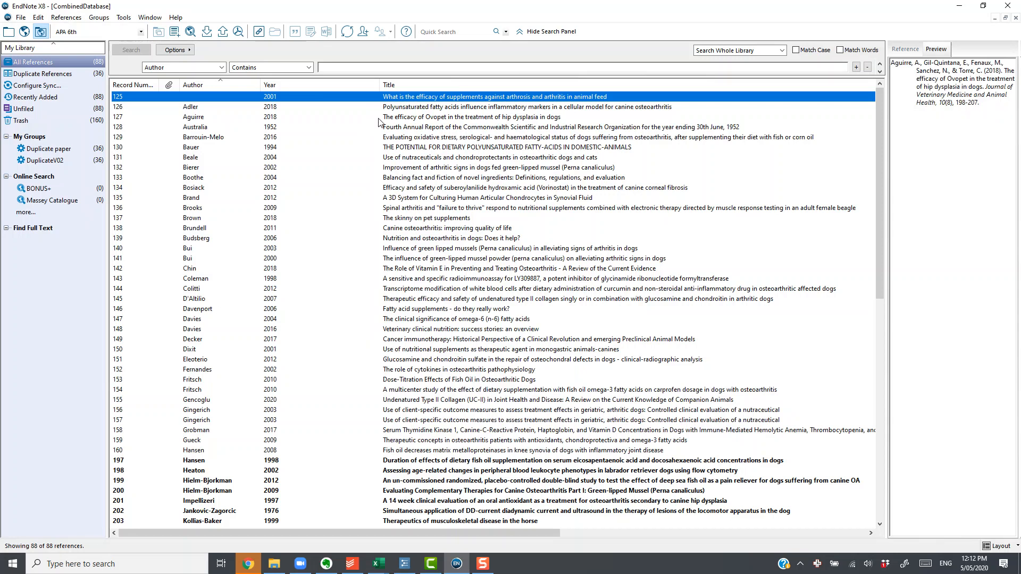
pyautogui.doubleClick(451, 118)
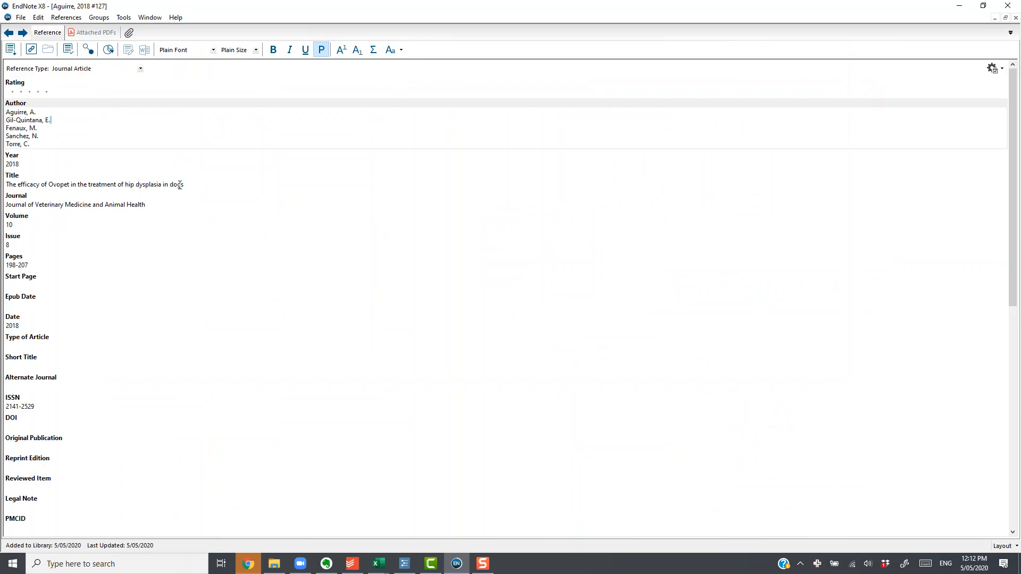
pyautogui.scroll(-6, 180, 185)
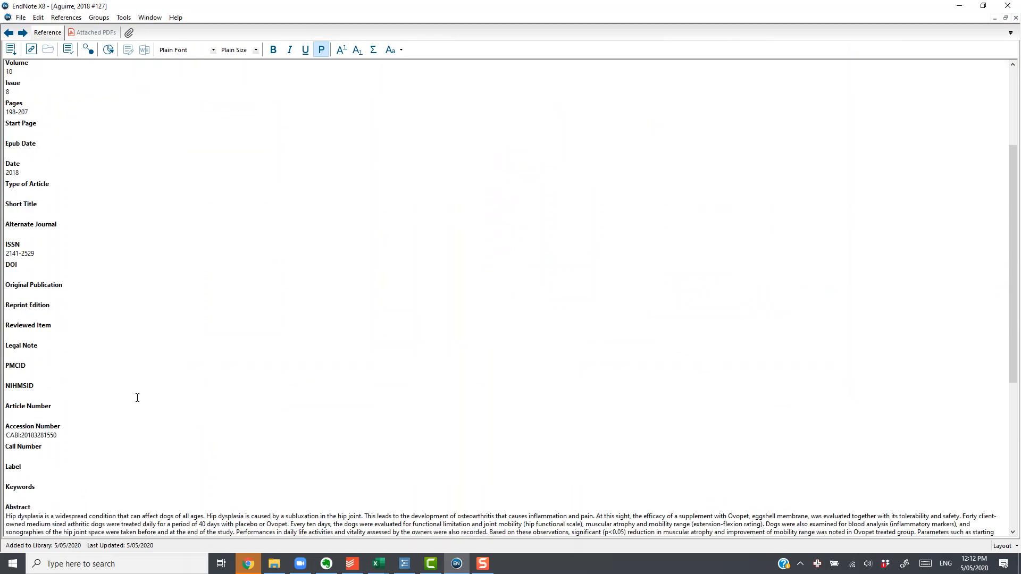
pyautogui.scroll(-5, 138, 398)
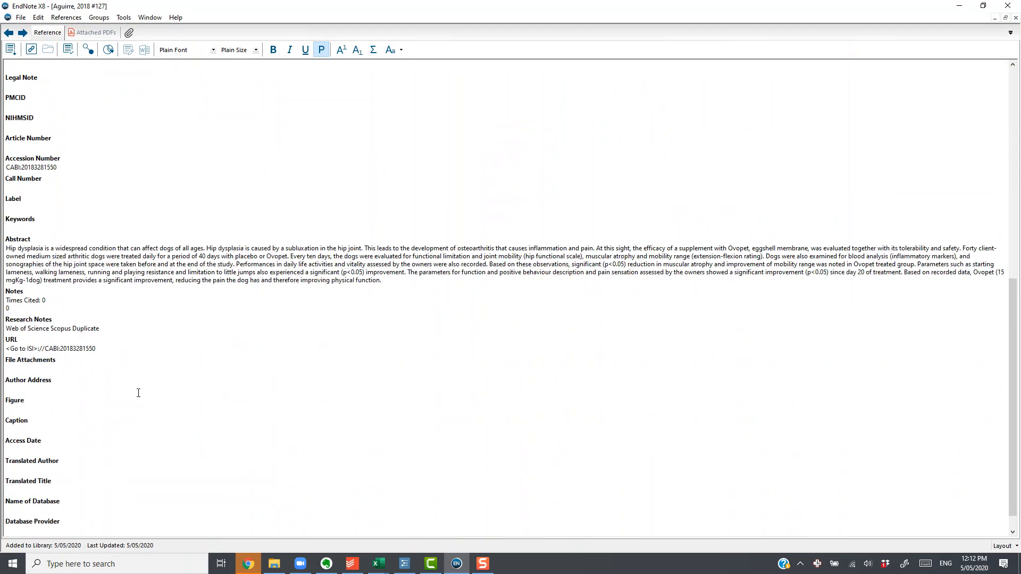
pyautogui.scroll(-1, 138, 392)
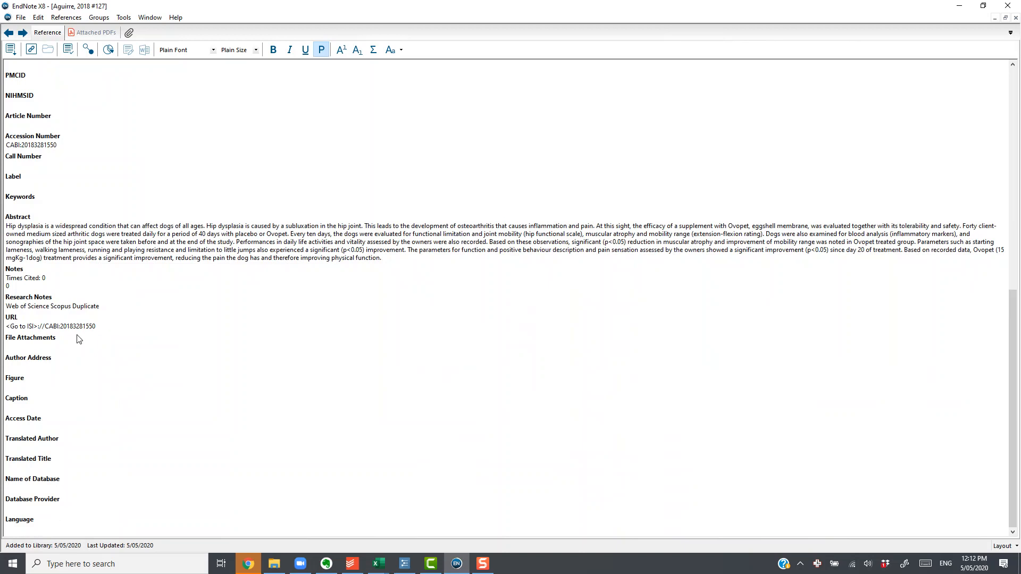
pyautogui.click(119, 306)
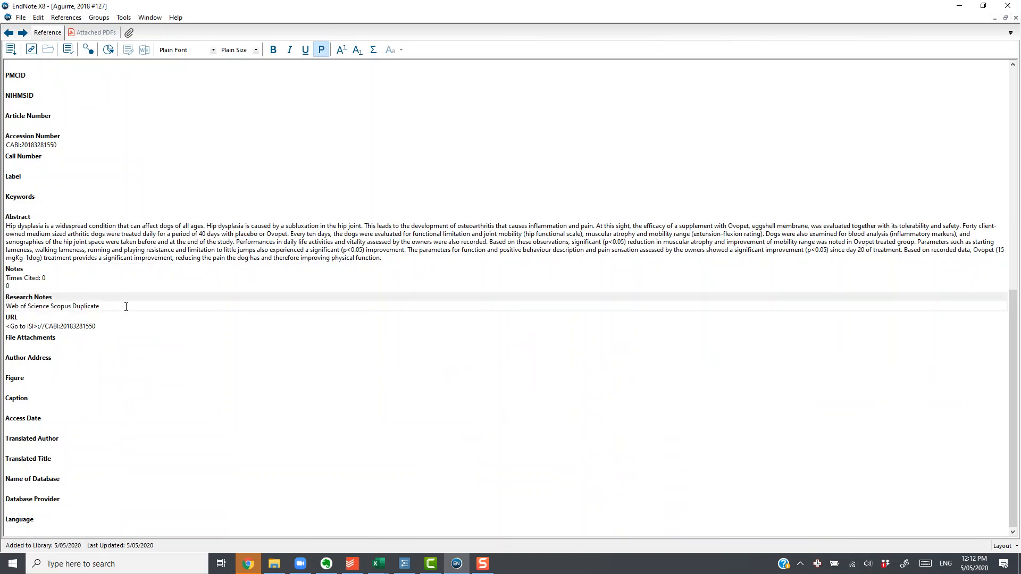
pyautogui.press('Return')
pyautogui.write('Relevant')
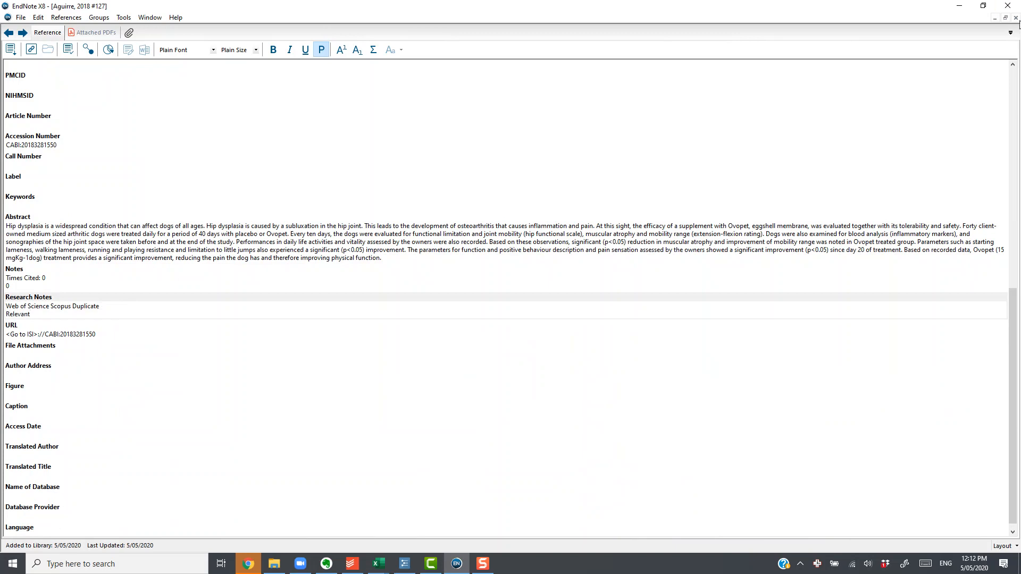
pyautogui.click(1016, 18)
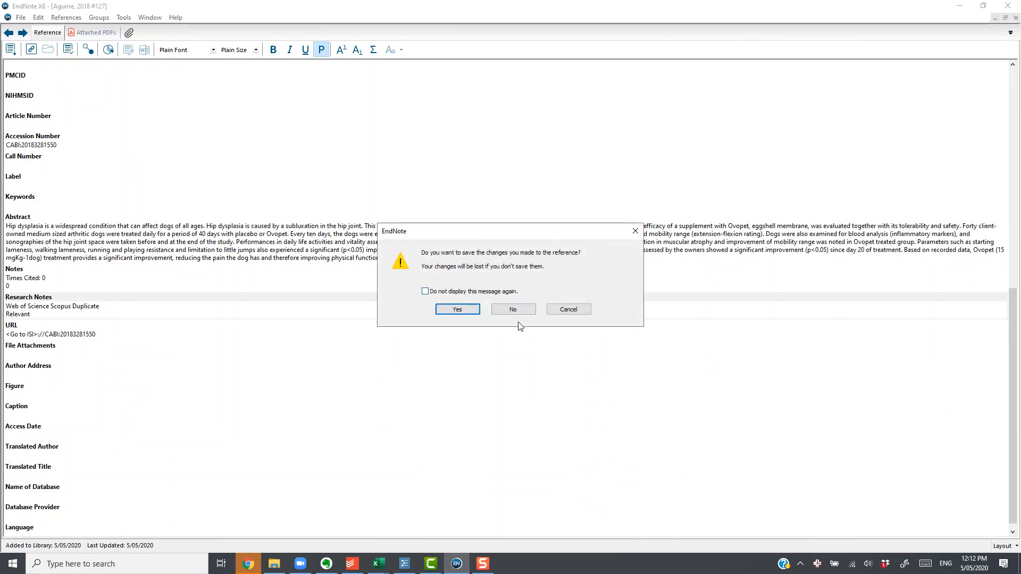
pyautogui.click(466, 308)
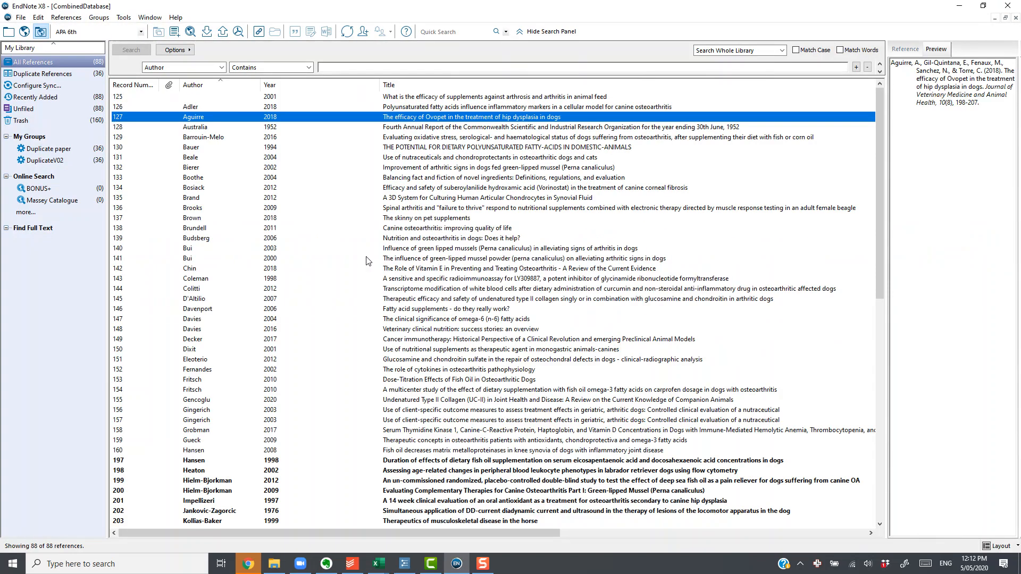
# - Start a new smart group in My Groups and name it "Relevant papers"
pyautogui.rightClick(51, 137)
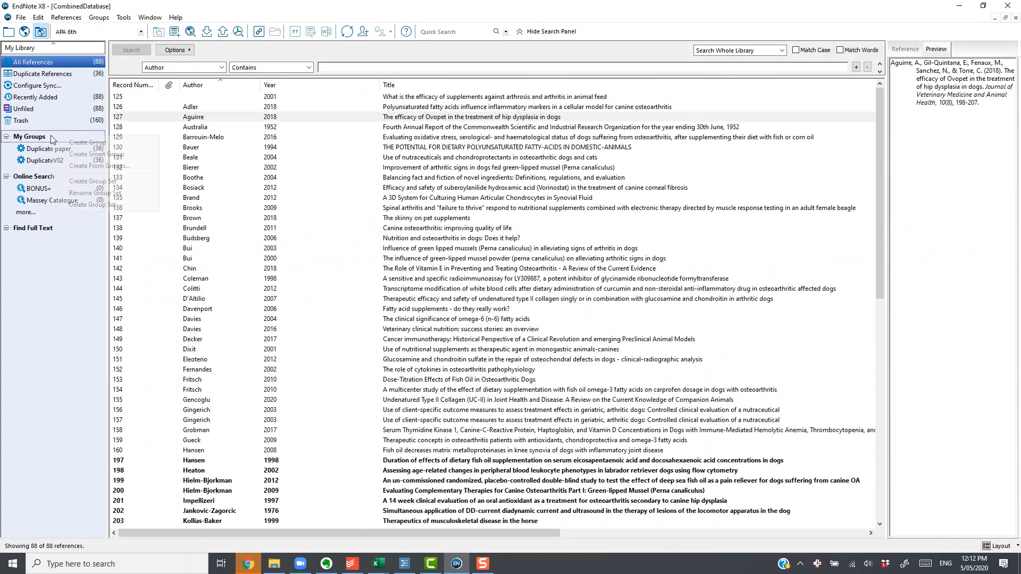
pyautogui.click(69, 158)
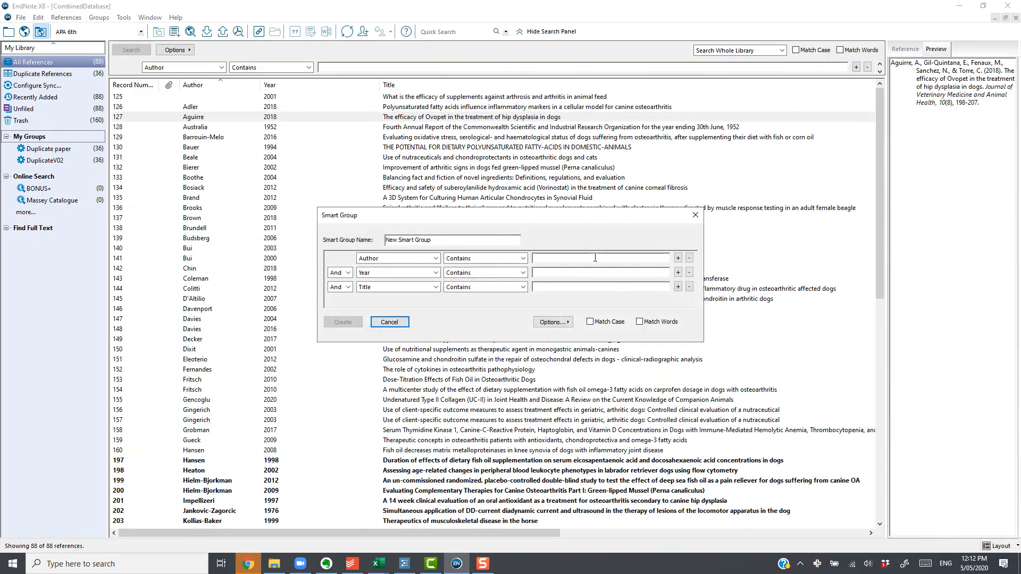
pyautogui.click(446, 244)
pyautogui.hotkey('ctrl', 'a')
pyautogui.write('RE')
pyautogui.write('el')
pyautogui.write('evant papers')
# - Set the smart group's first condition to Research Notes contains "Relevant" and create the group
pyautogui.click(435, 259)
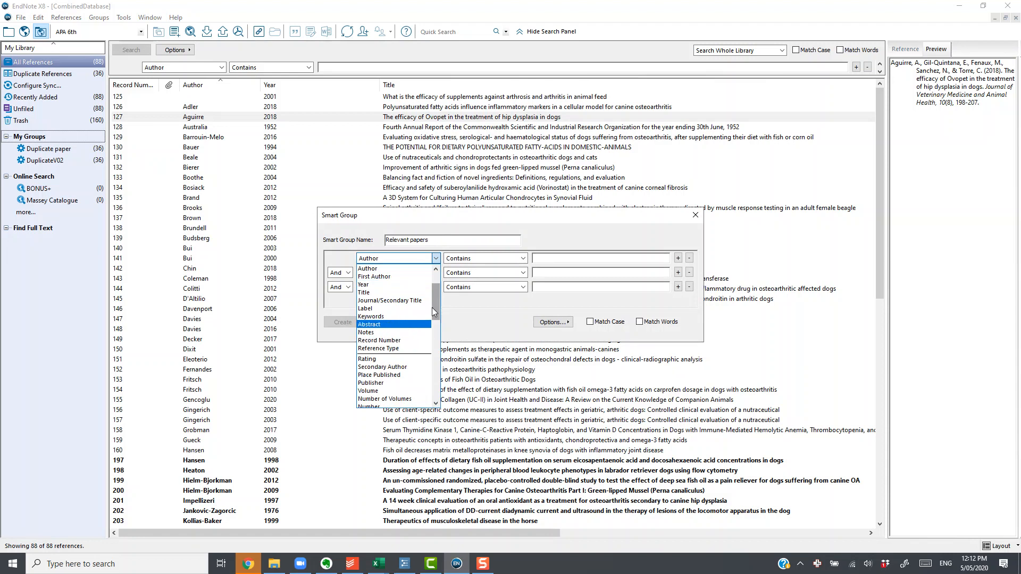
pyautogui.moveTo(435, 308); pyautogui.dragTo(433, 392)
pyautogui.click(426, 372)
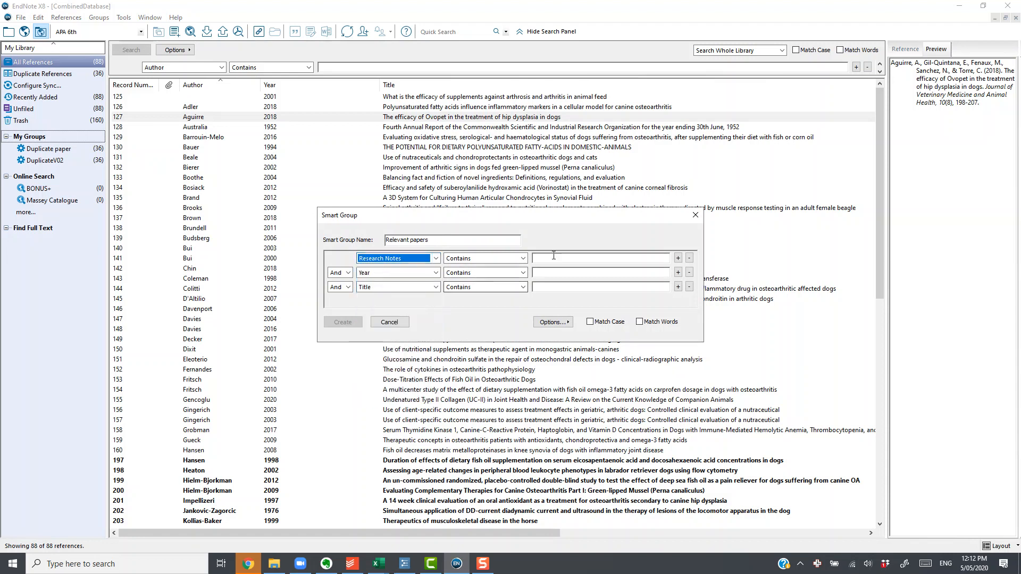
pyautogui.click(602, 258)
pyautogui.write('Relevant')
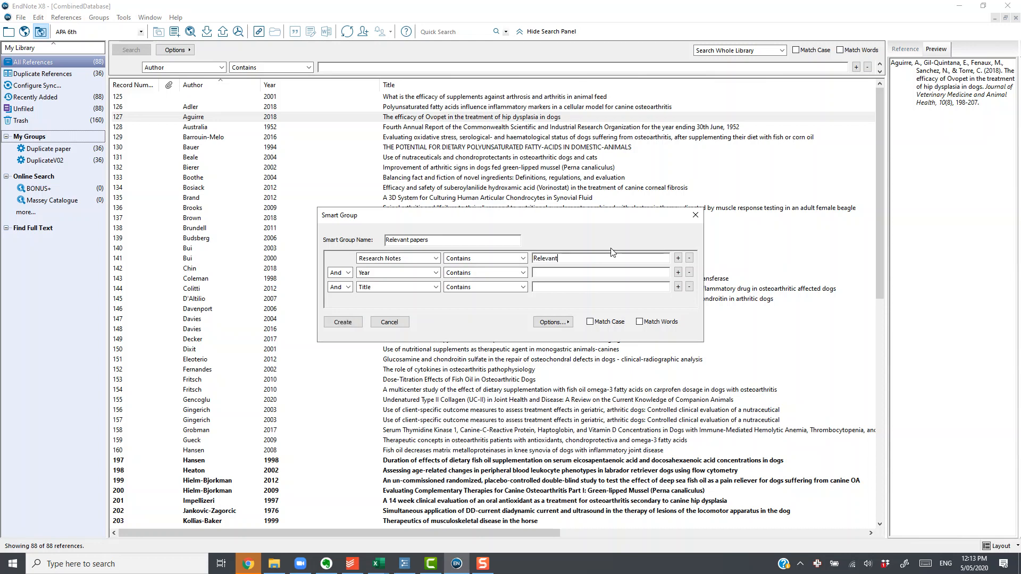
pyautogui.click(343, 322)
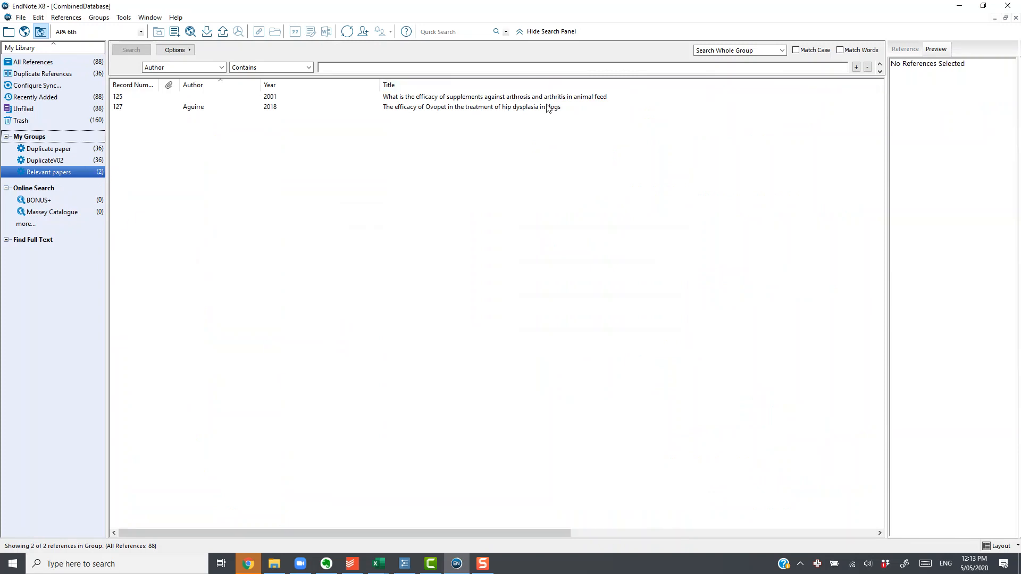
# - Replace "Relevant" with "Useful" in the Research Notes of the Ovopet hip dysplasia reference and save it
pyautogui.click(481, 101)
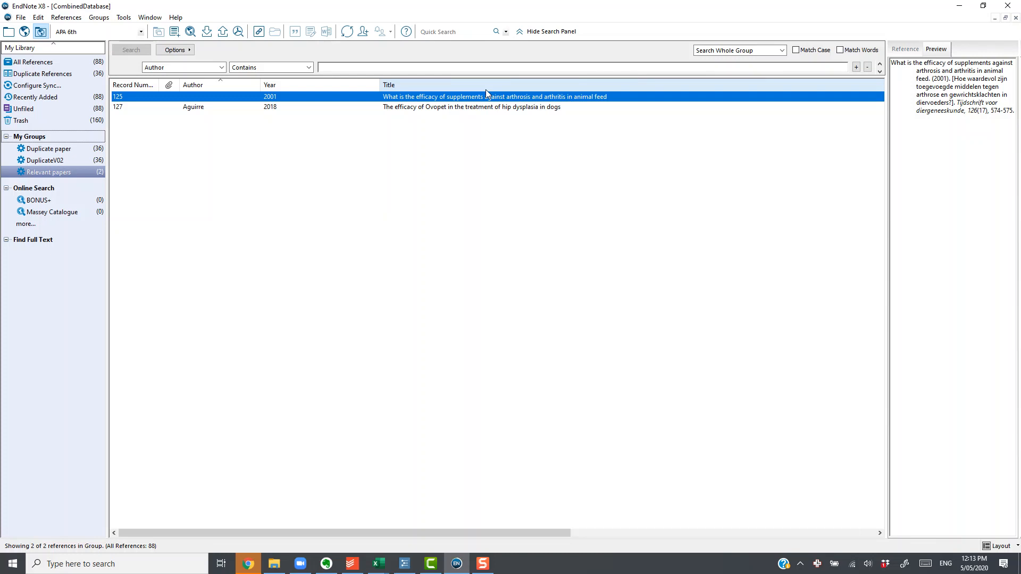
pyautogui.click(471, 108)
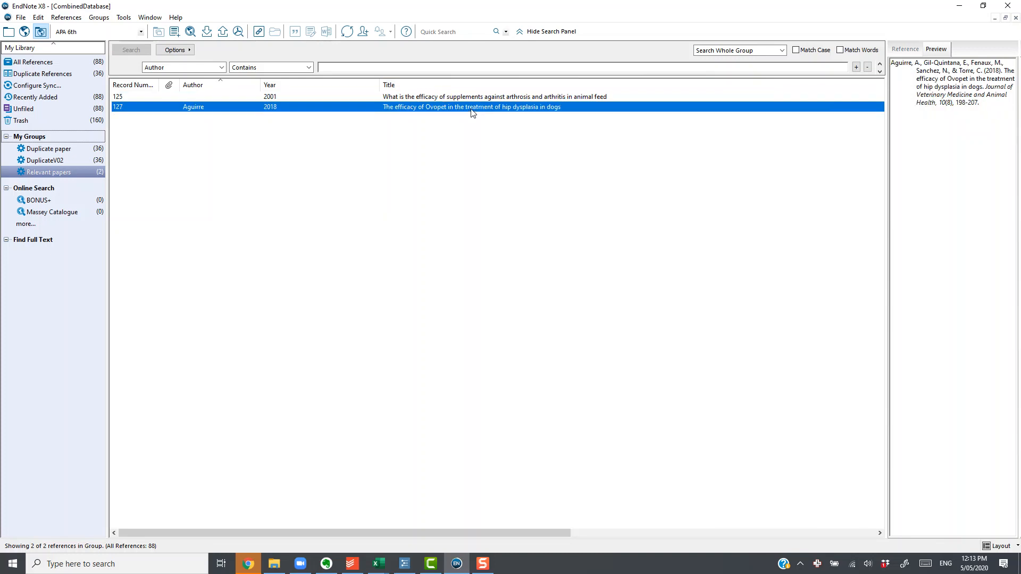
pyautogui.doubleClick(464, 109)
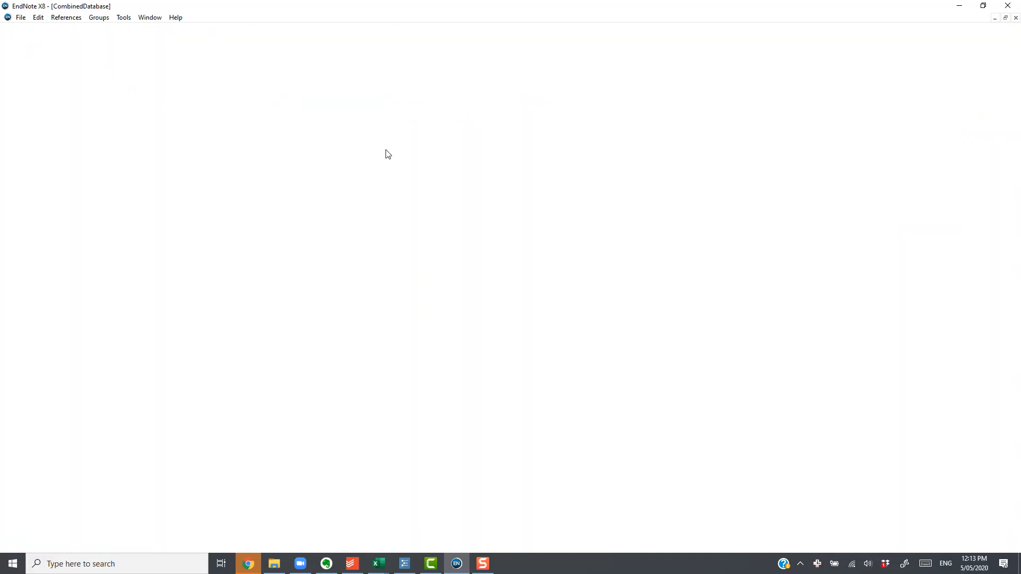
pyautogui.scroll(-10, 245, 384)
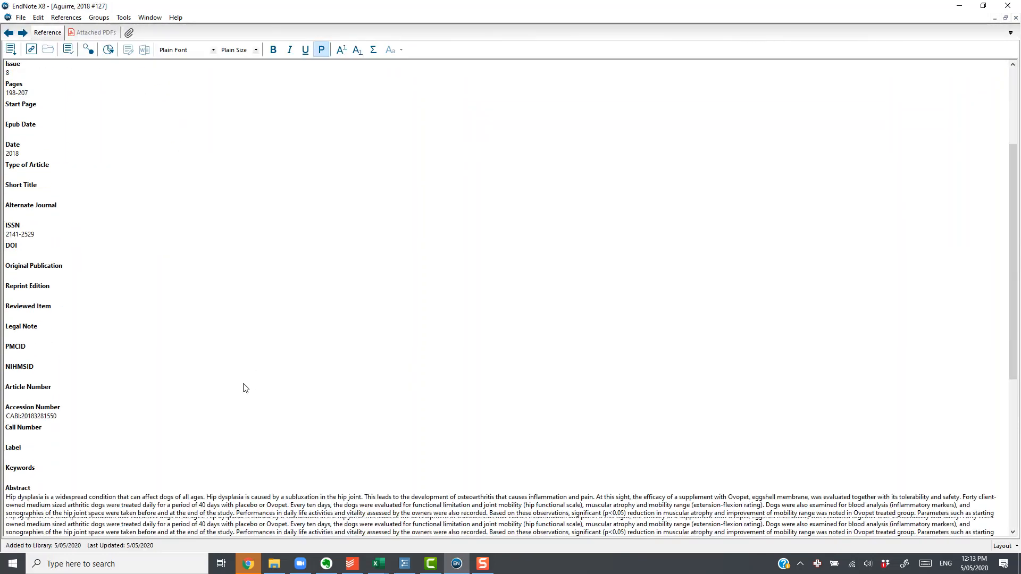
pyautogui.click(69, 449)
pyautogui.doubleClick(69, 448)
pyautogui.write('Useful')
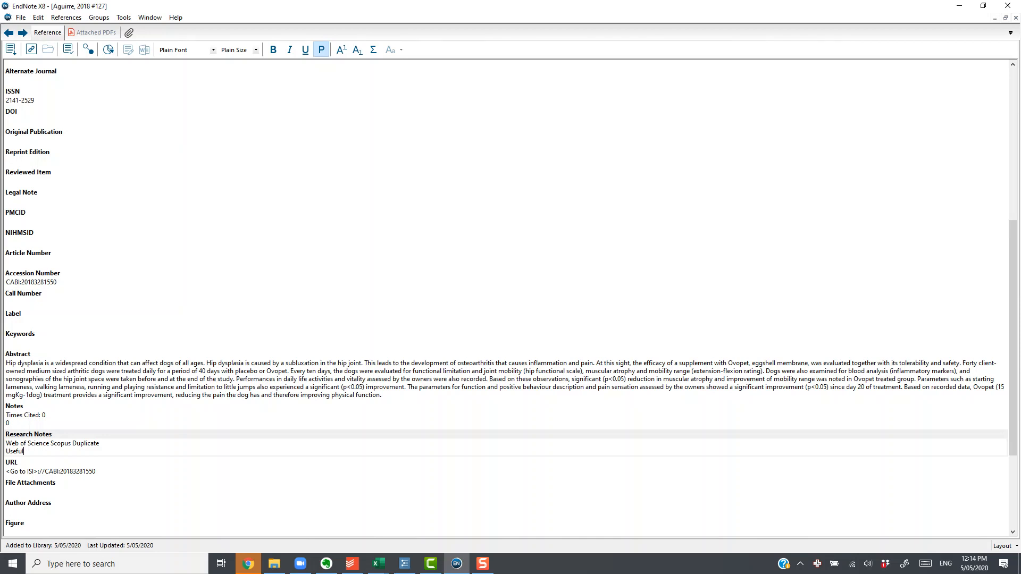
pyautogui.click(1016, 19)
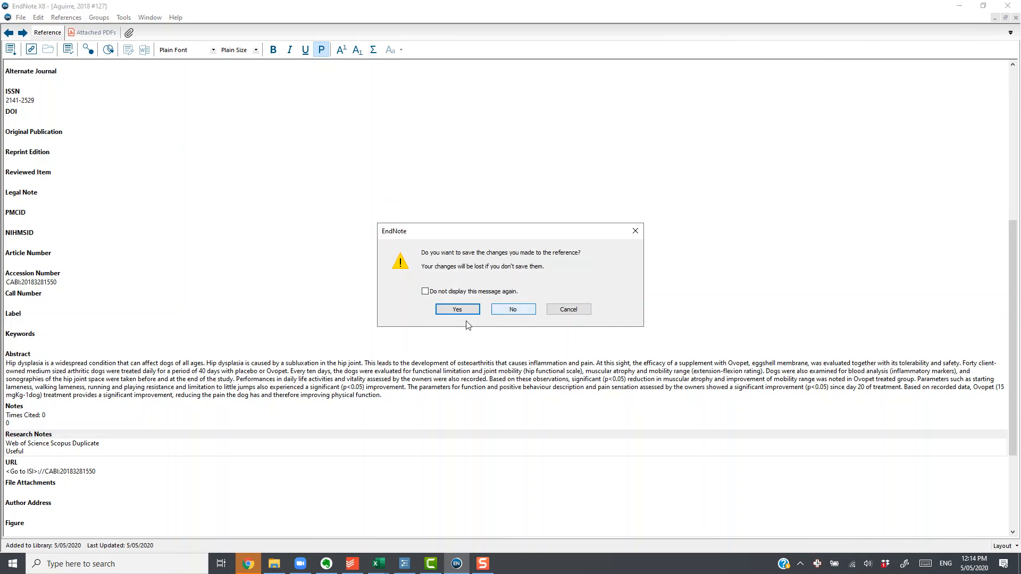
pyautogui.click(455, 310)
# - Edit the Relevant papers smart group so its Research Notes condition contains "Useful", and save it
pyautogui.click(84, 173)
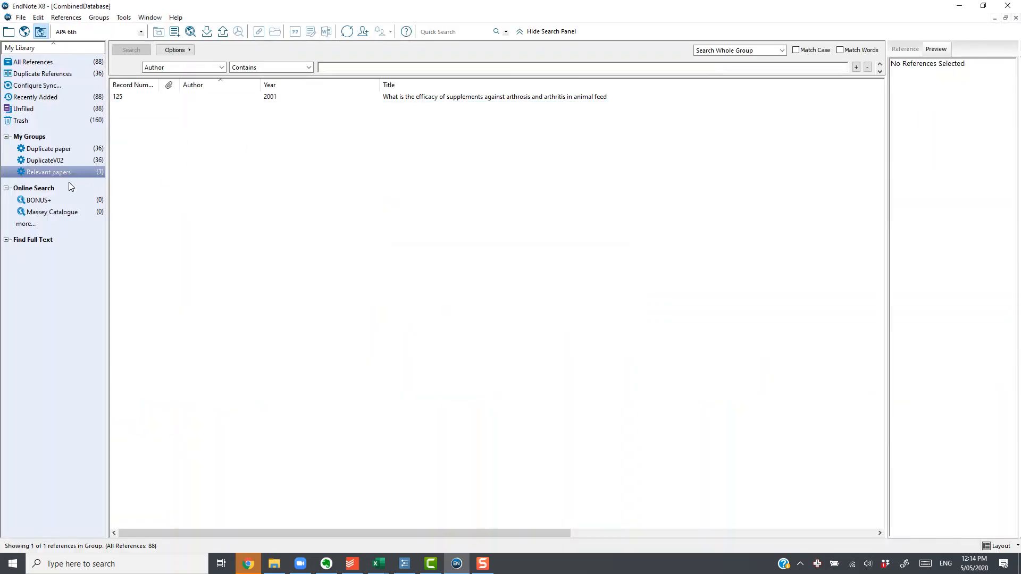
pyautogui.rightClick(63, 171)
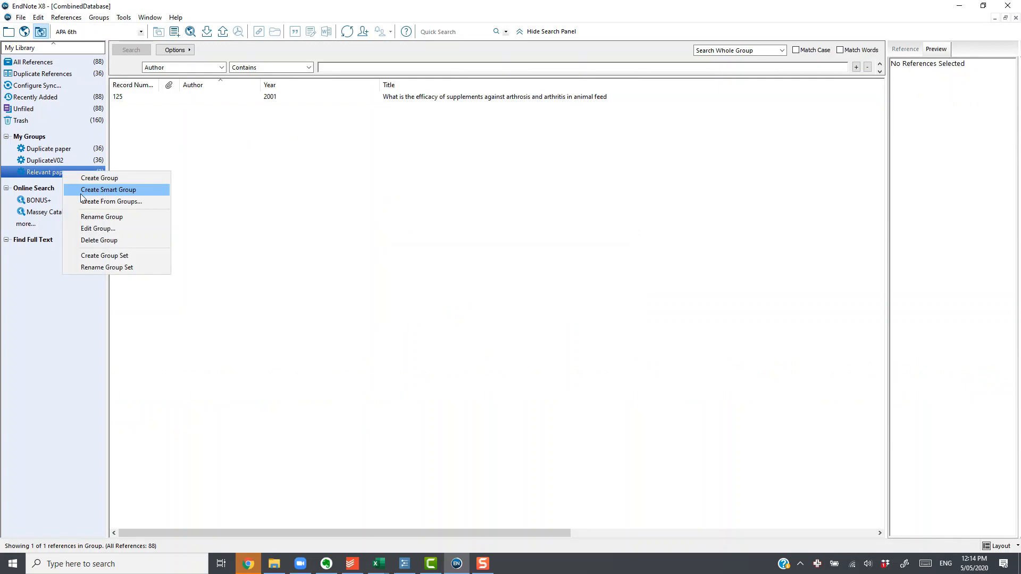
pyautogui.click(88, 230)
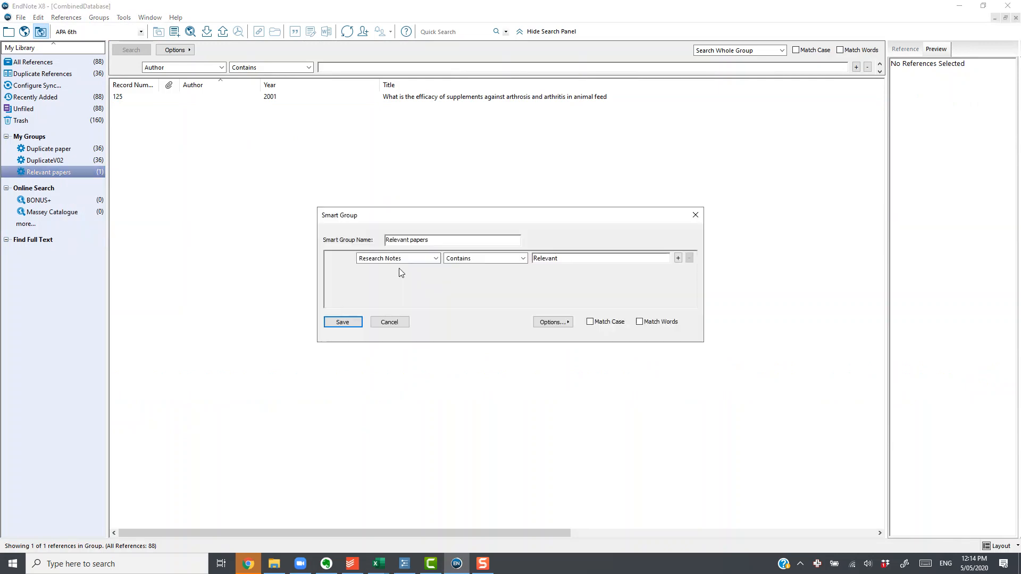
pyautogui.moveTo(558, 258); pyautogui.dragTo(504, 255)
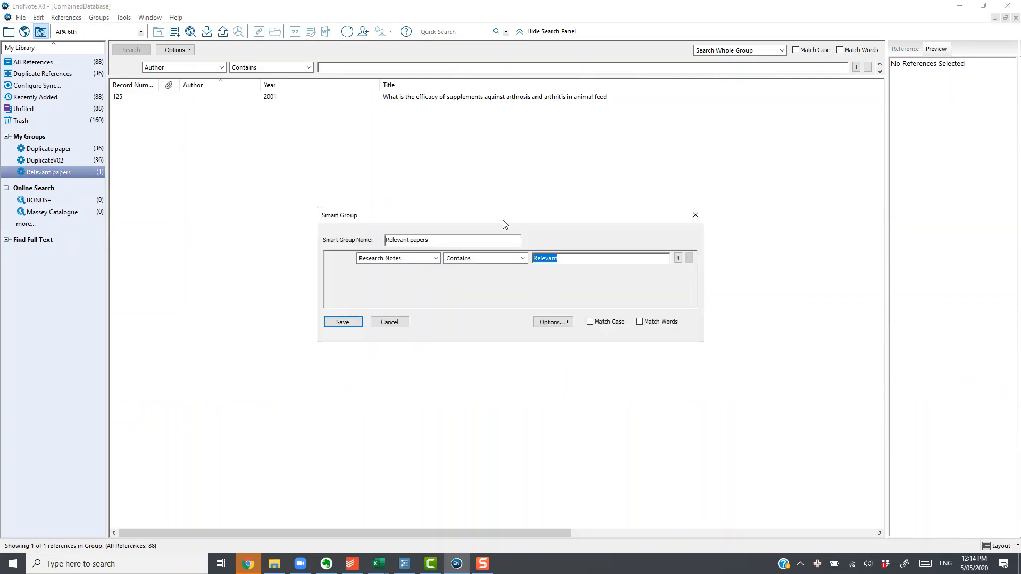
pyautogui.write('Us')
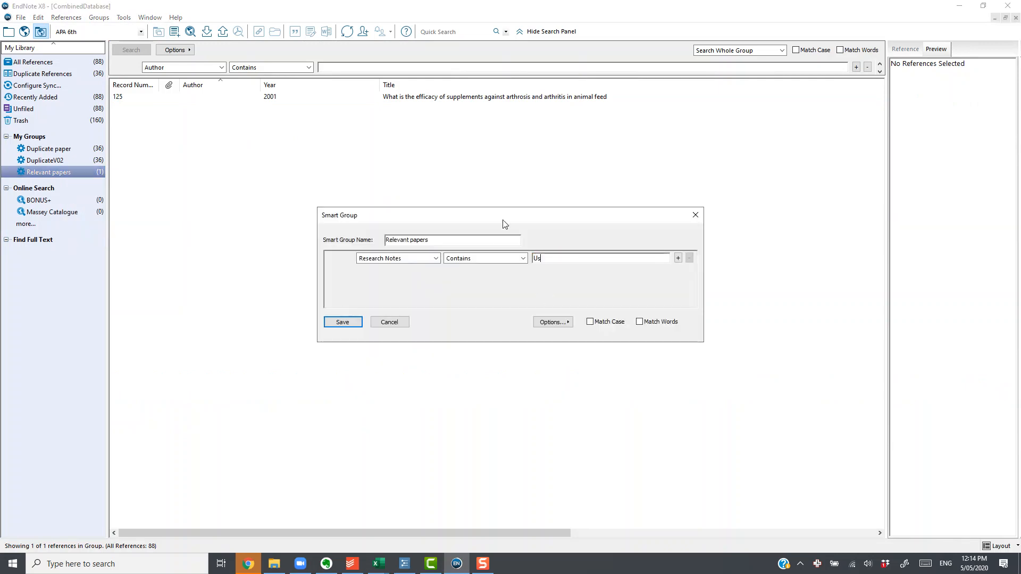
pyautogui.write('eful')
pyautogui.click(346, 325)
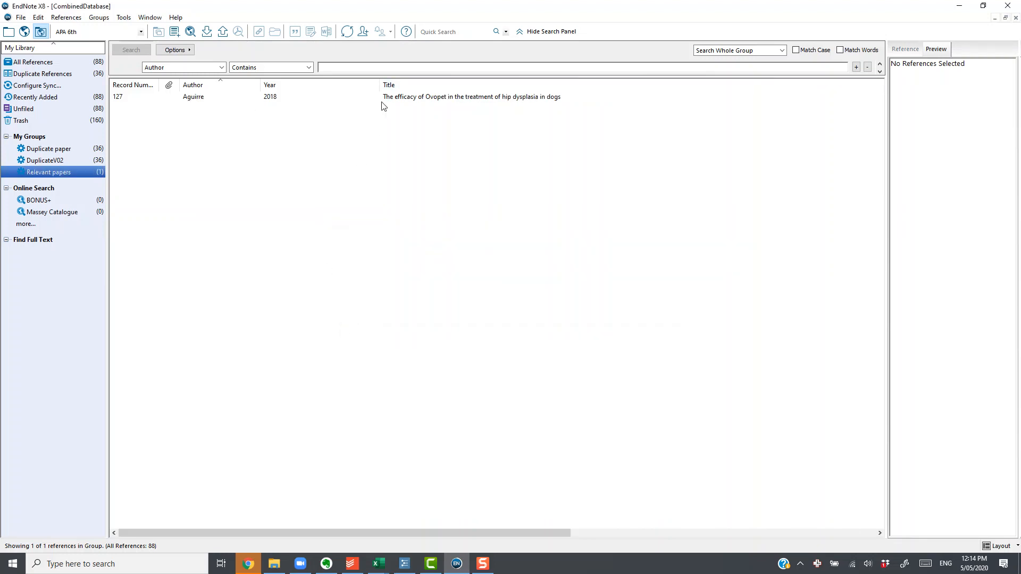
pyautogui.rightClick(74, 137)
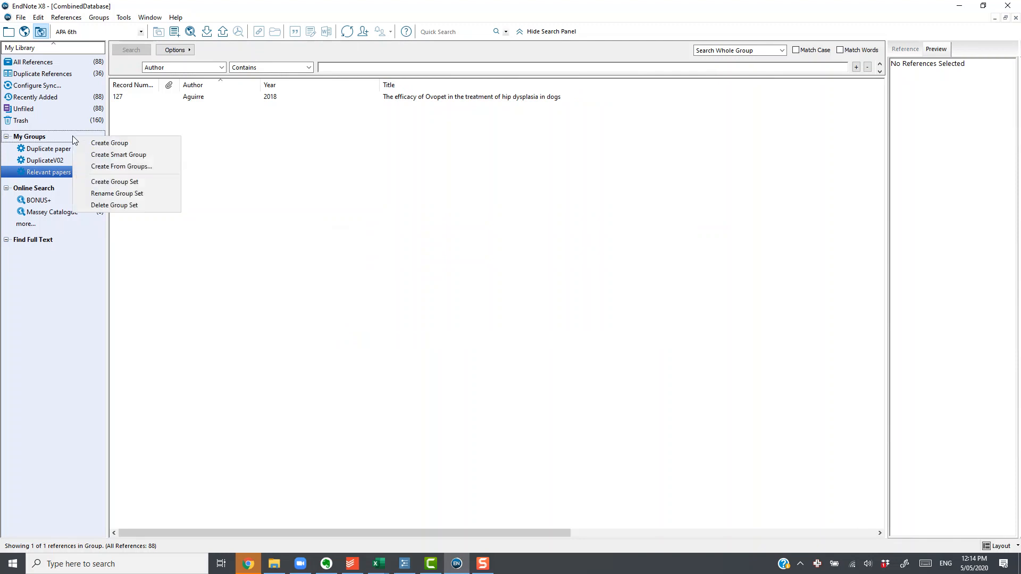
pyautogui.click(93, 155)
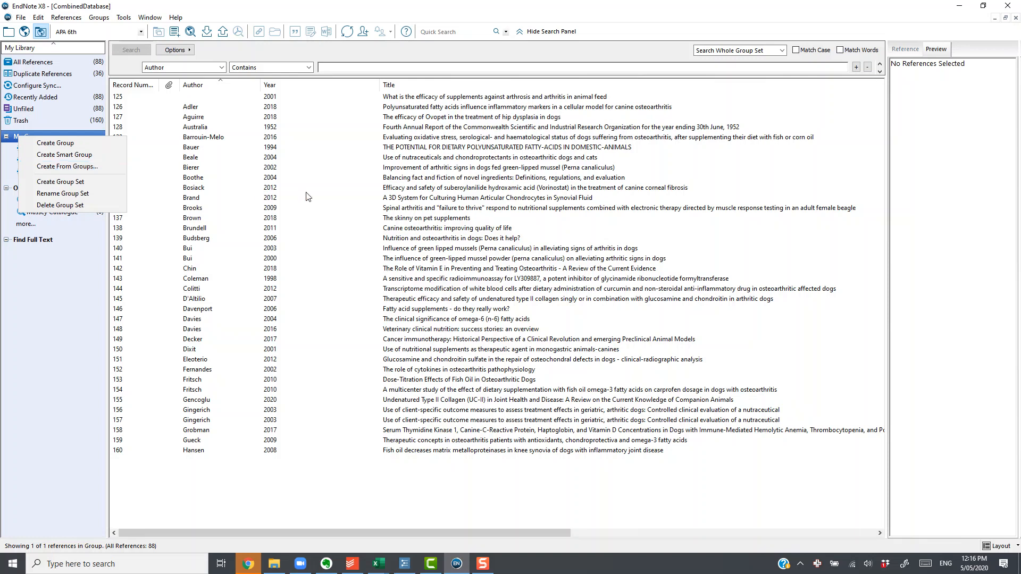
pyautogui.click(307, 190)
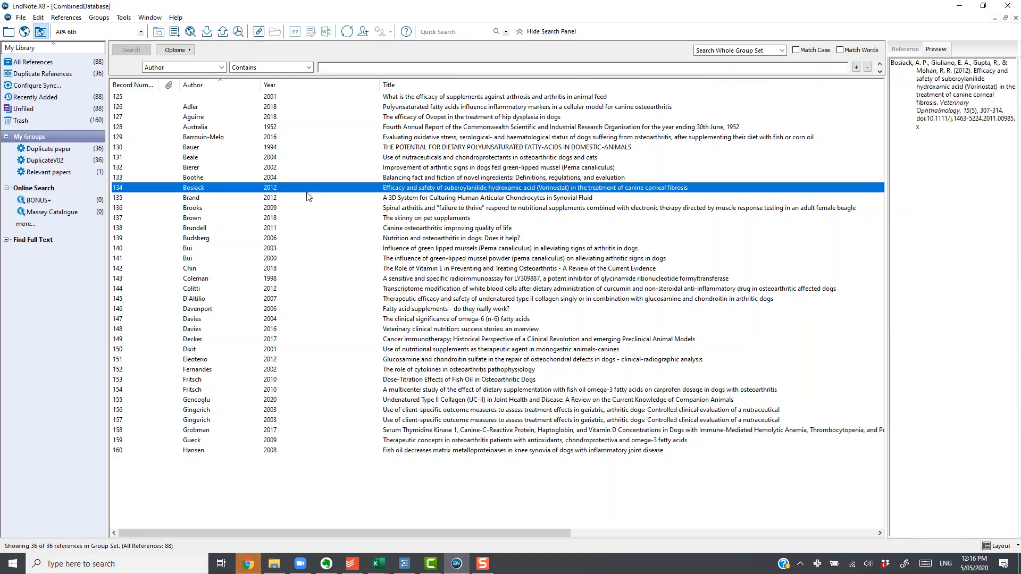
# - Start a new smart group in My Groups and name it "Irrelevant"
pyautogui.rightClick(83, 136)
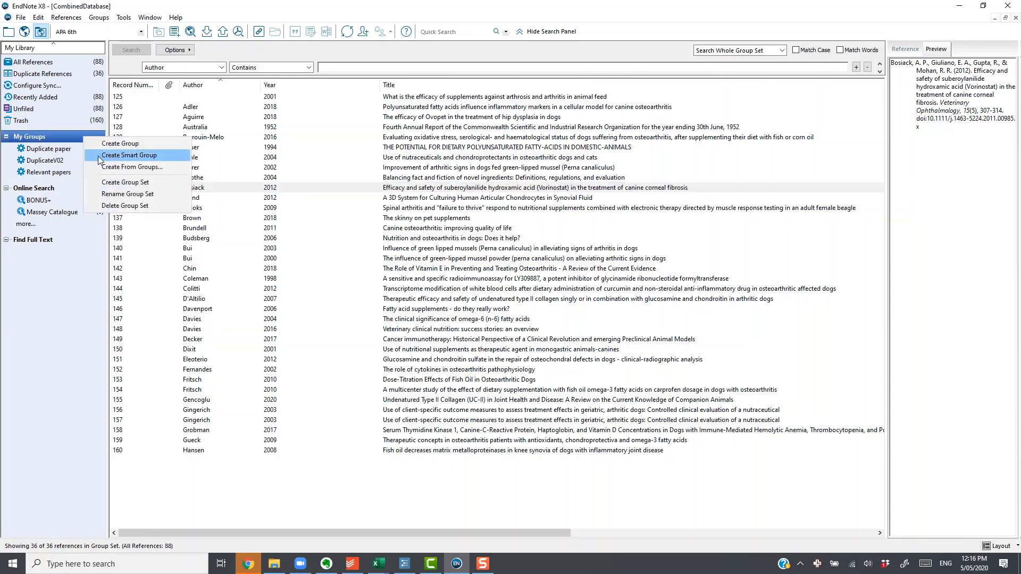
pyautogui.click(99, 157)
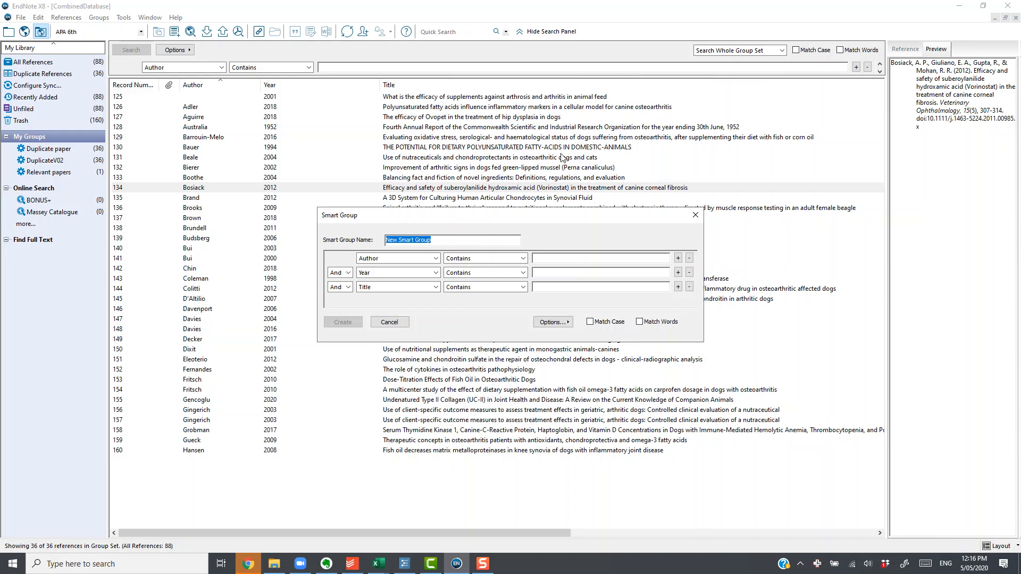
pyautogui.write('Irrelevantr')
# - Set the first condition of the Irrelevant smart group to Research Notes contains "Irrelevant" and create the group
pyautogui.click(404, 258)
pyautogui.scroll(-10, 399, 350)
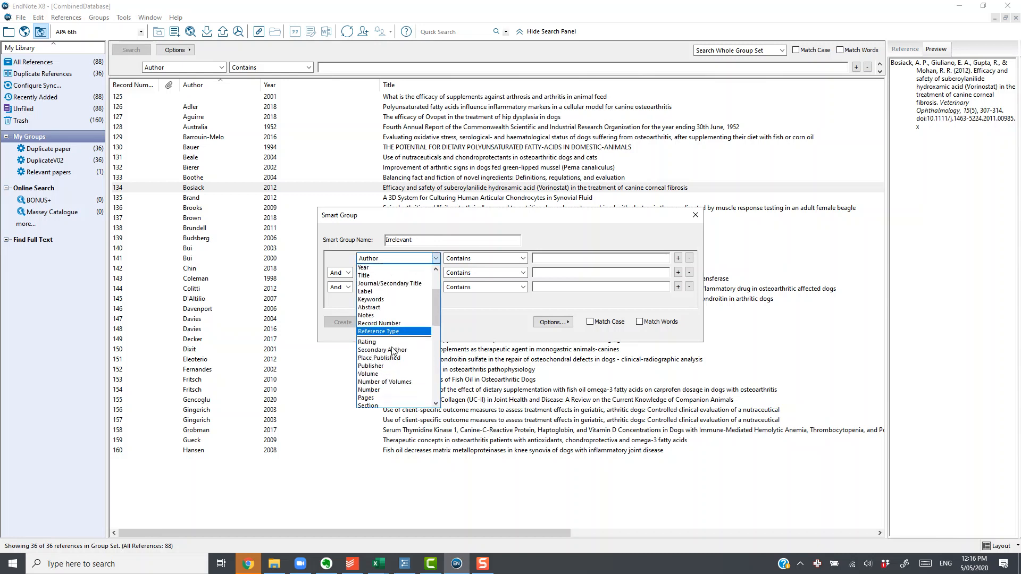
pyautogui.scroll(-3, 394, 351)
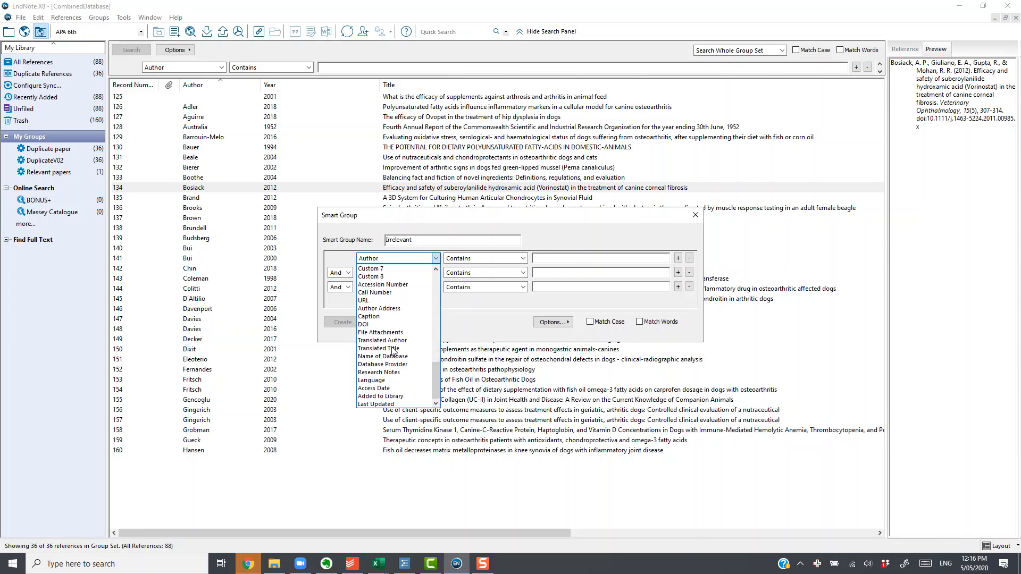
pyautogui.click(398, 376)
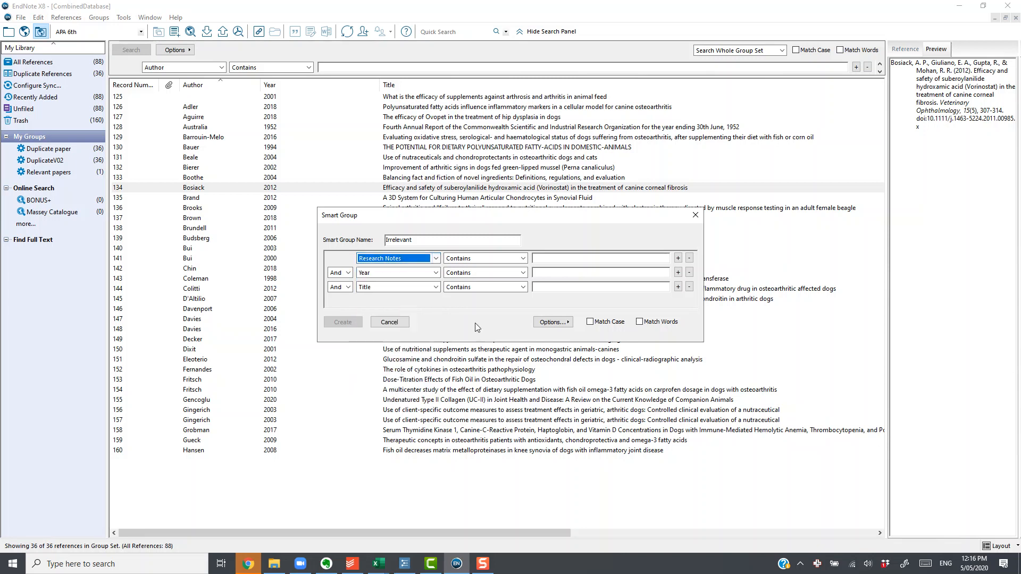
pyautogui.click(546, 261)
pyautogui.write('I')
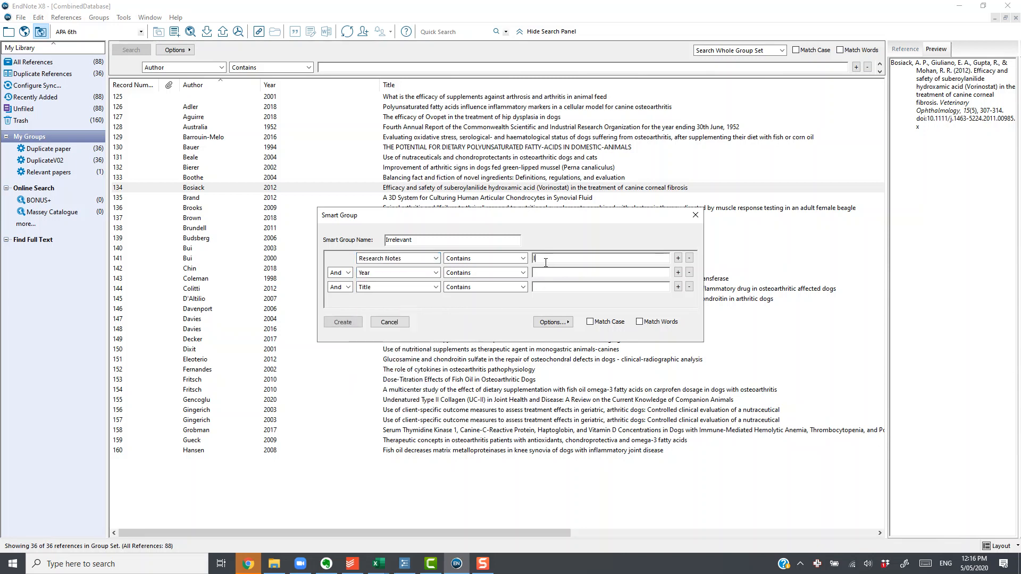
pyautogui.write('rrelevant')
pyautogui.click(331, 325)
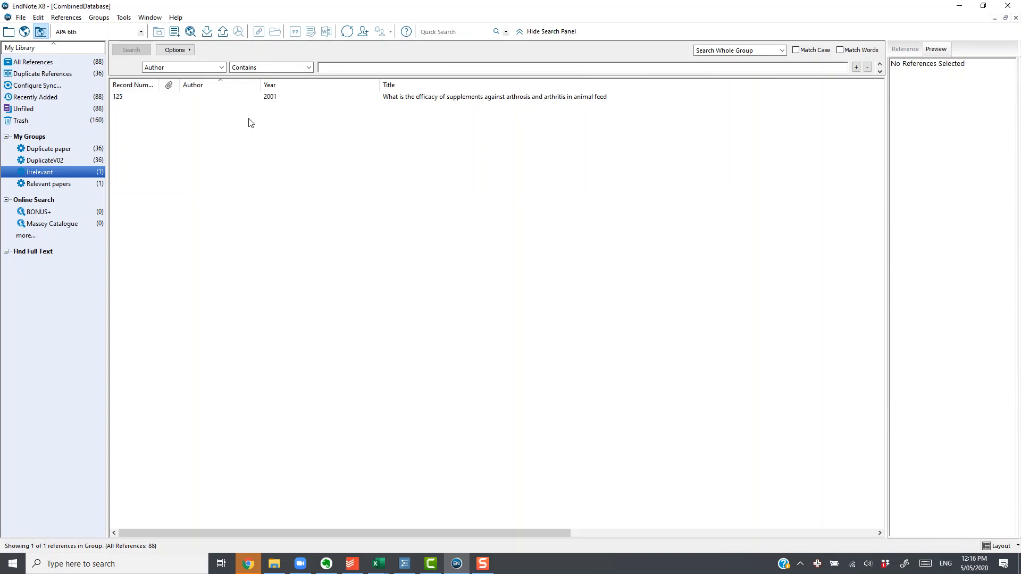
# - From all references, open the 2018 polyunsaturated fatty acids paper and append "Relevant" to its Research Notes
pyautogui.click(68, 63)
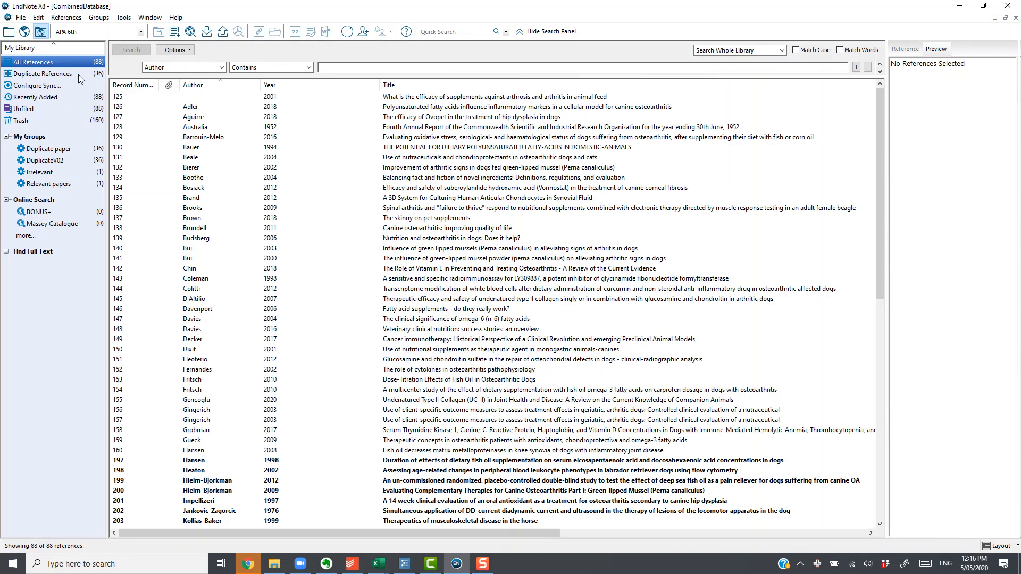
pyautogui.click(386, 108)
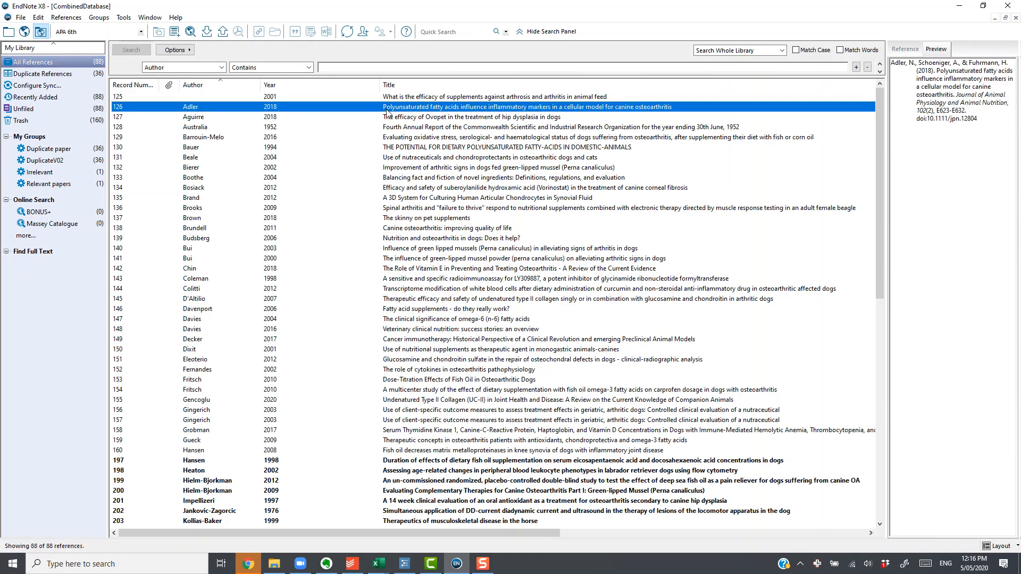
pyautogui.doubleClick(386, 111)
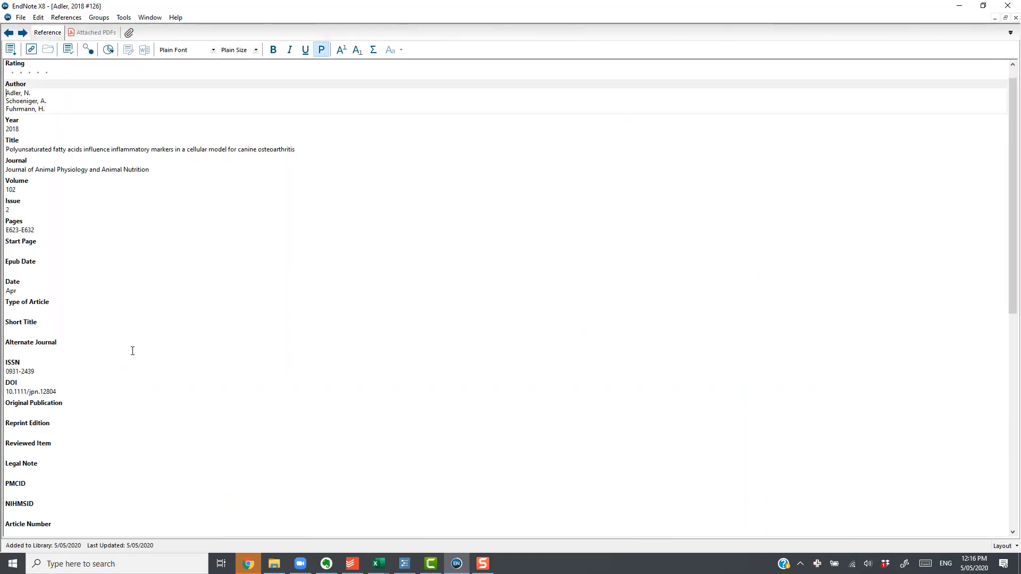
pyautogui.scroll(-6, 132, 352)
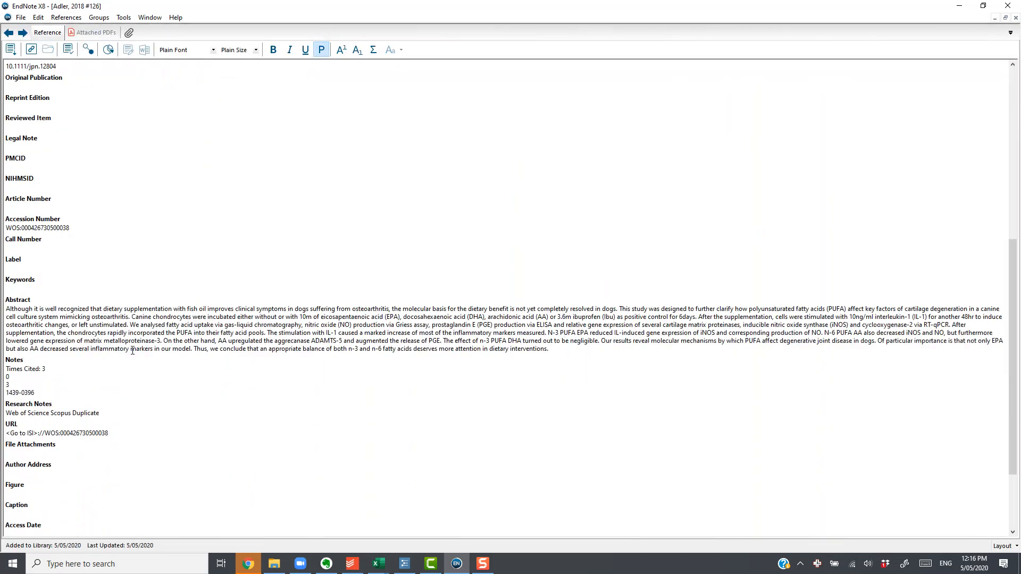
pyautogui.scroll(-1, 132, 354)
pyautogui.click(119, 305)
pyautogui.write('Relevant')
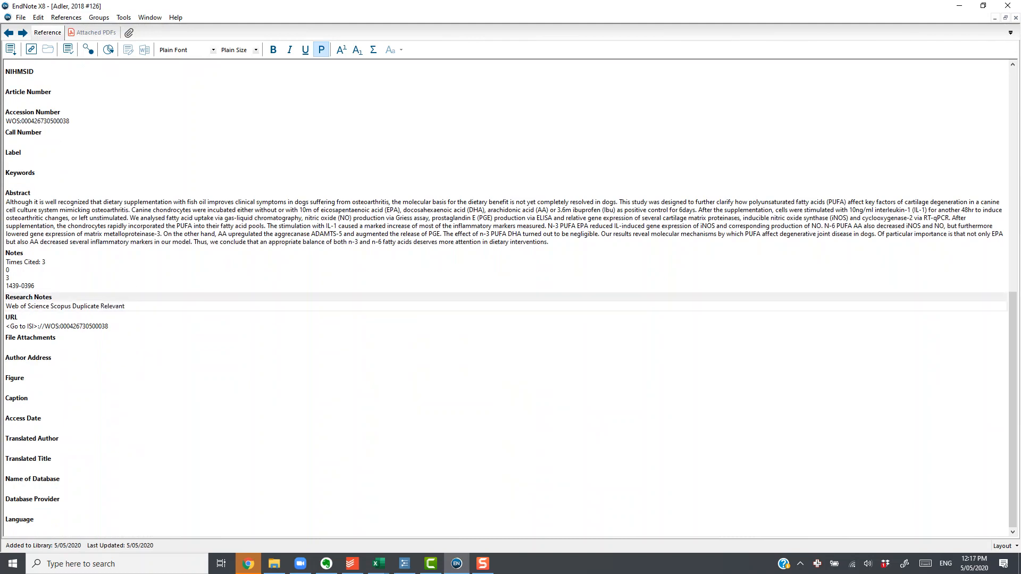
# - Replace "Relevant" with "Useful" in the Research Notes of the polyunsaturated fatty acids paper, then close and save it
pyautogui.hotkey('shift', 'Left')
pyautogui.hotkey('shift', 'Left')
pyautogui.hotkey('shift', 'Left')
pyautogui.hotkey('shift', 'Left')
pyautogui.hotkey('shift', 'Left')
pyautogui.hotkey('shift', 'Left')
pyautogui.hotkey('shift', 'Left')
pyautogui.hotkey('shift', 'Left')
pyautogui.write('Usefu')
pyautogui.click(1016, 18)
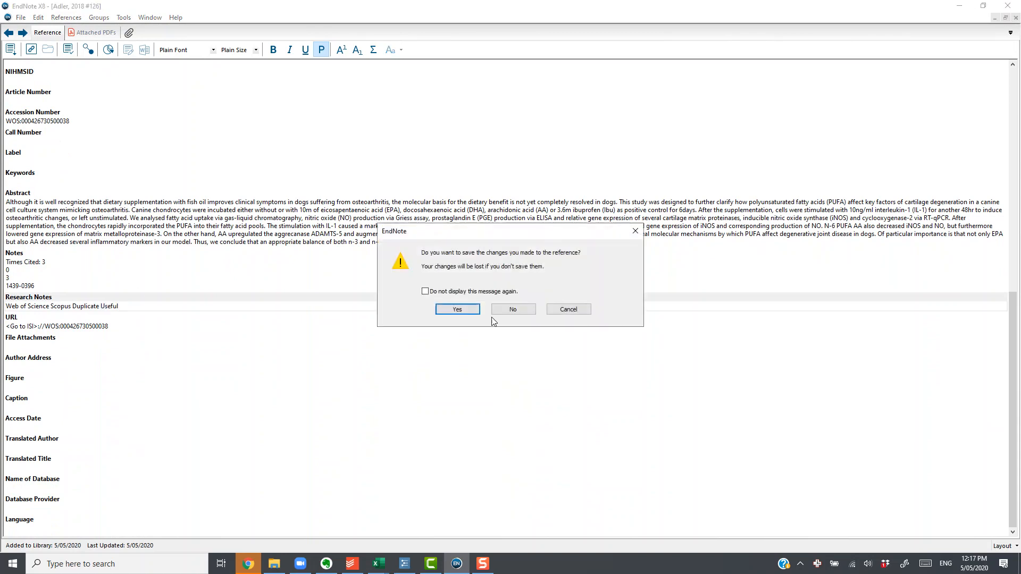
pyautogui.click(457, 310)
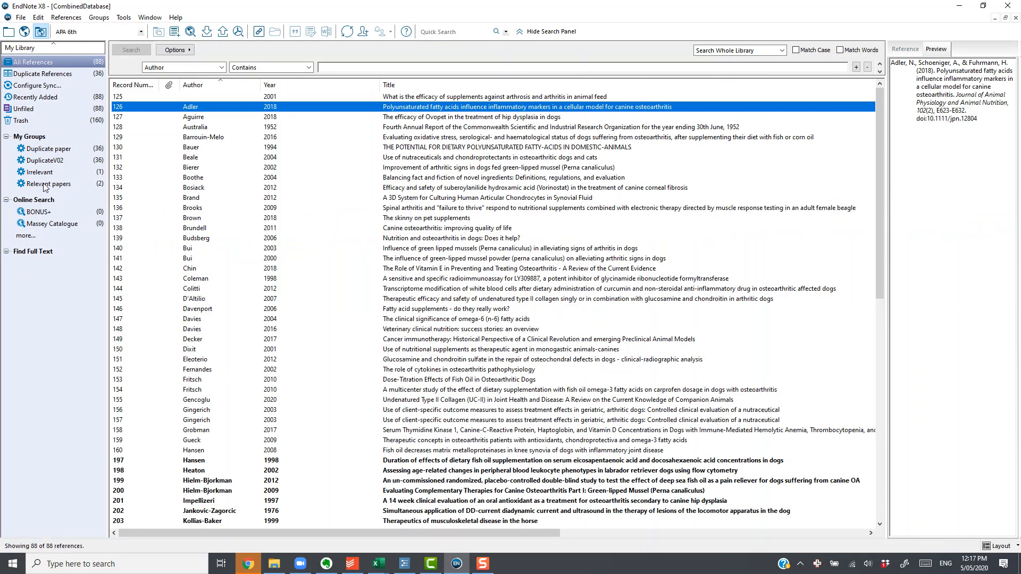
# - Start another smart group in My Groups and name it "Unprocessed Paper"
pyautogui.click(73, 137)
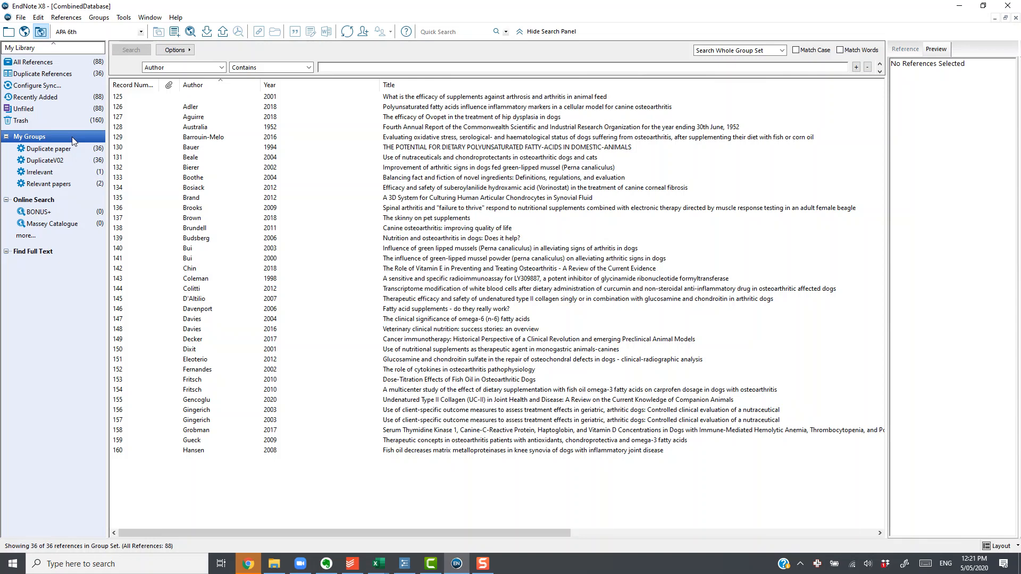
pyautogui.rightClick(72, 136)
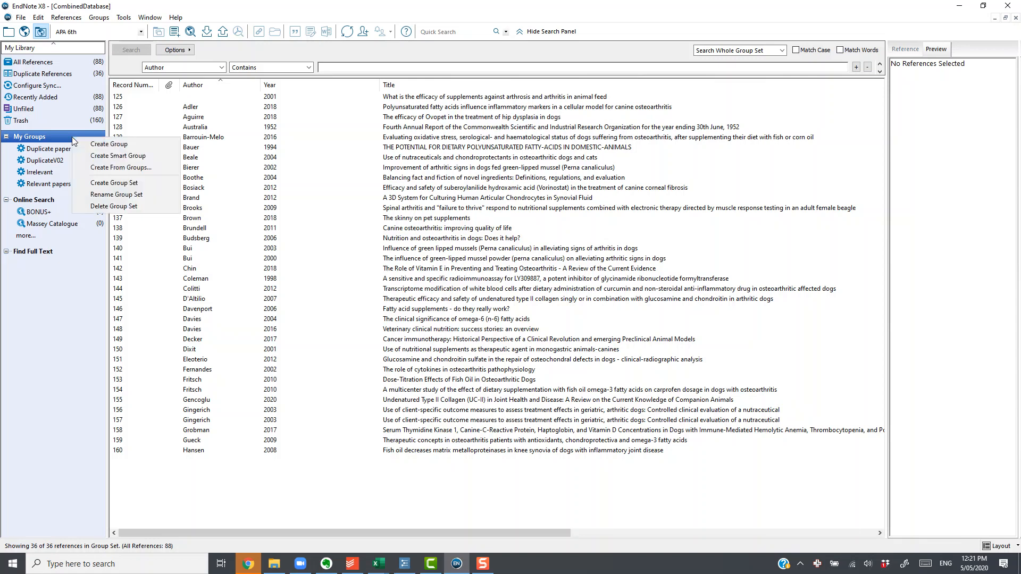
pyautogui.click(118, 155)
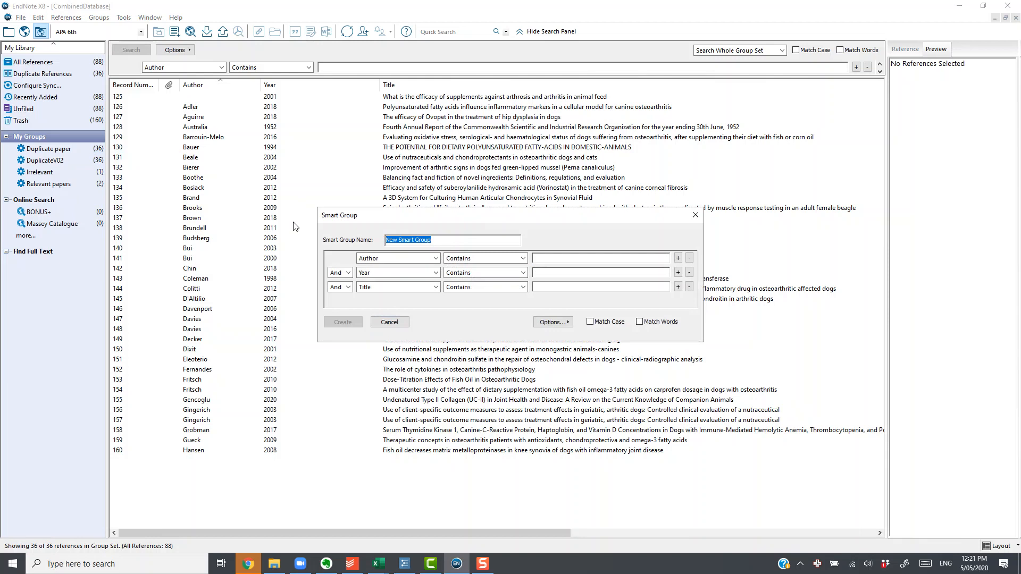
pyautogui.write('Unprocessed Paper')
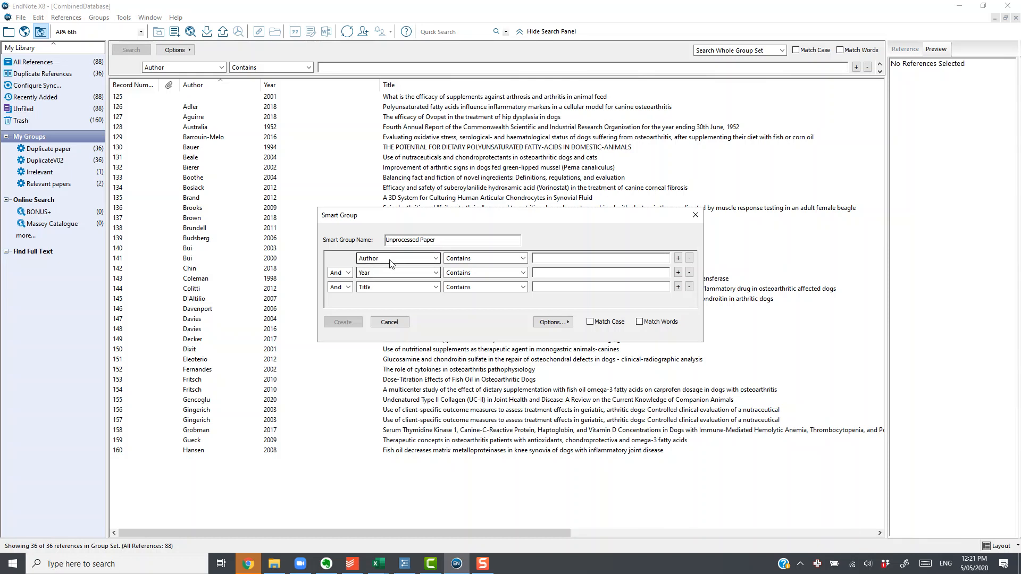
# - Set the first condition of the Unprocessed Paper group to Research Notes contains "Web"
pyautogui.click(435, 258)
pyautogui.scroll(-10, 438, 301)
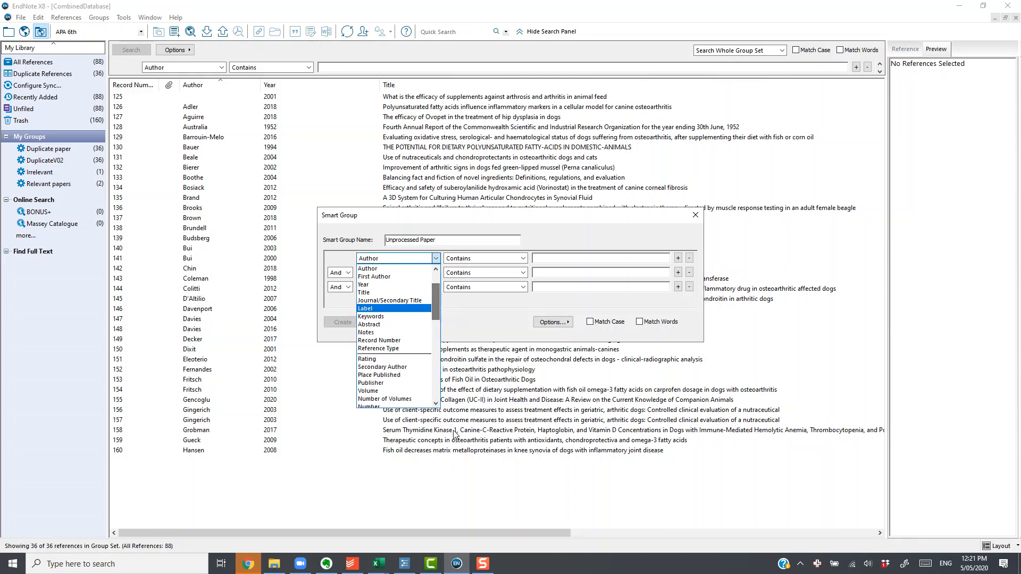
pyautogui.scroll(-5, 456, 380)
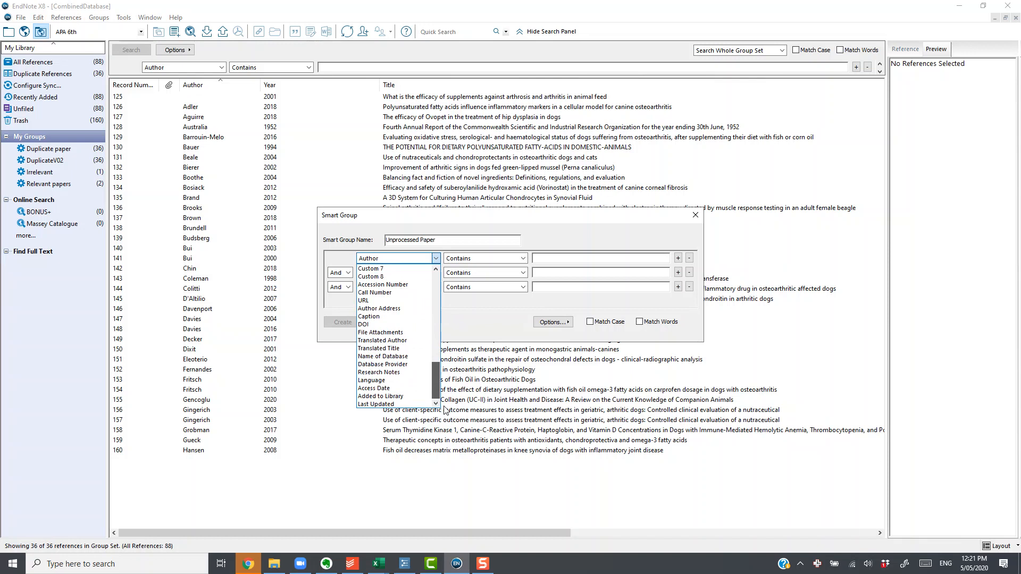
pyautogui.click(413, 374)
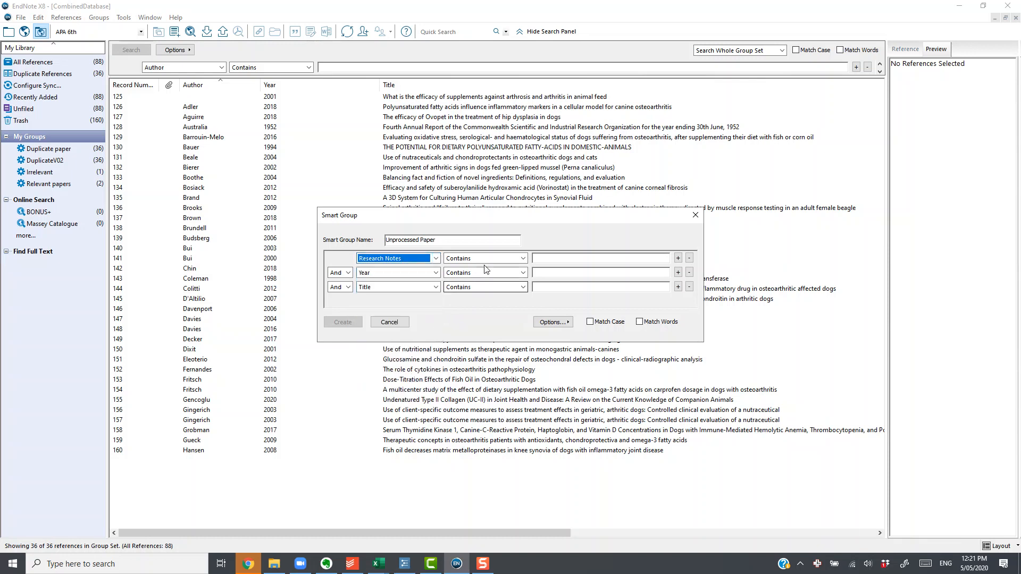
pyautogui.click(561, 259)
pyautogui.write('Web')
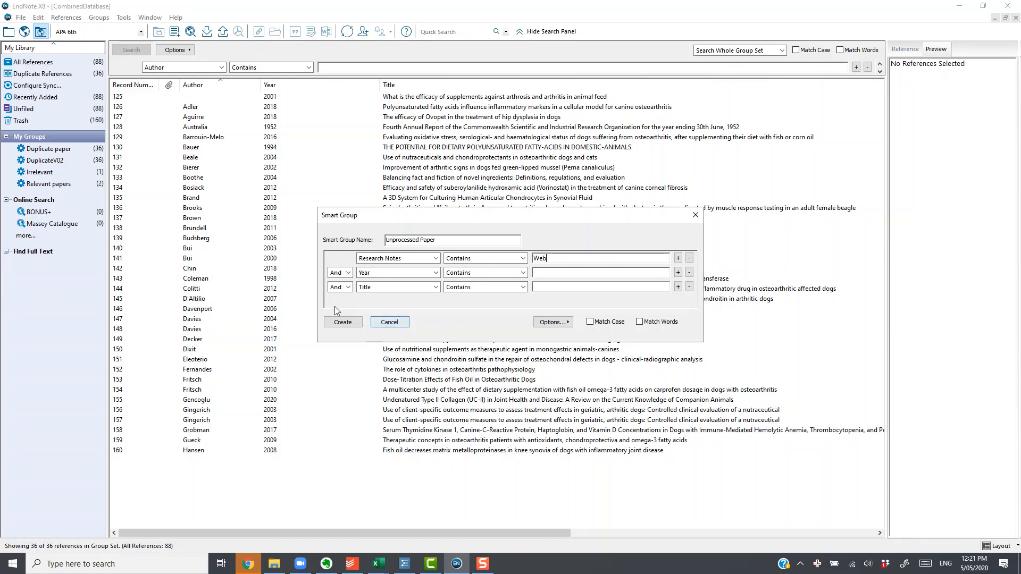
# - Set the second condition to Or, Research Notes contains "Scopus"
pyautogui.click(343, 272)
pyautogui.click(333, 290)
pyautogui.click(436, 272)
pyautogui.moveTo(435, 319); pyautogui.dragTo(436, 415)
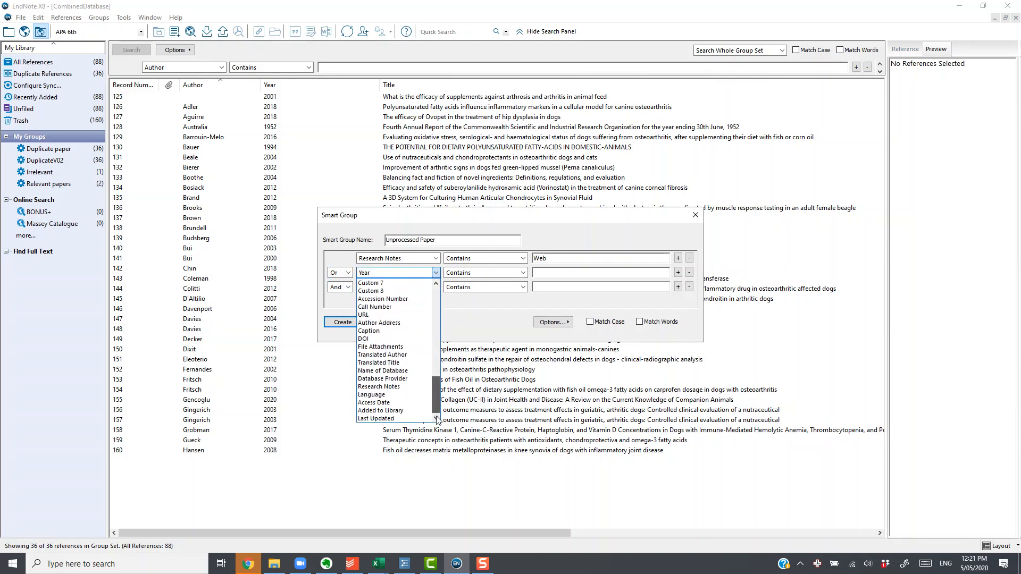
pyautogui.click(392, 387)
pyautogui.click(557, 271)
pyautogui.write('Scopus')
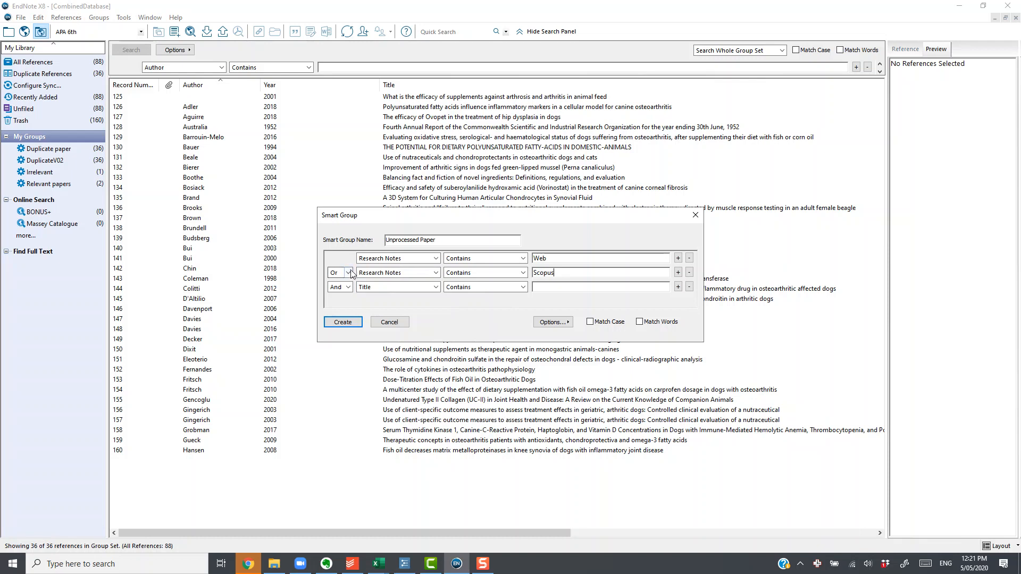
# - Set the third condition to Not, Research Notes contains "Useful"
pyautogui.click(349, 287)
pyautogui.click(350, 313)
pyautogui.click(379, 288)
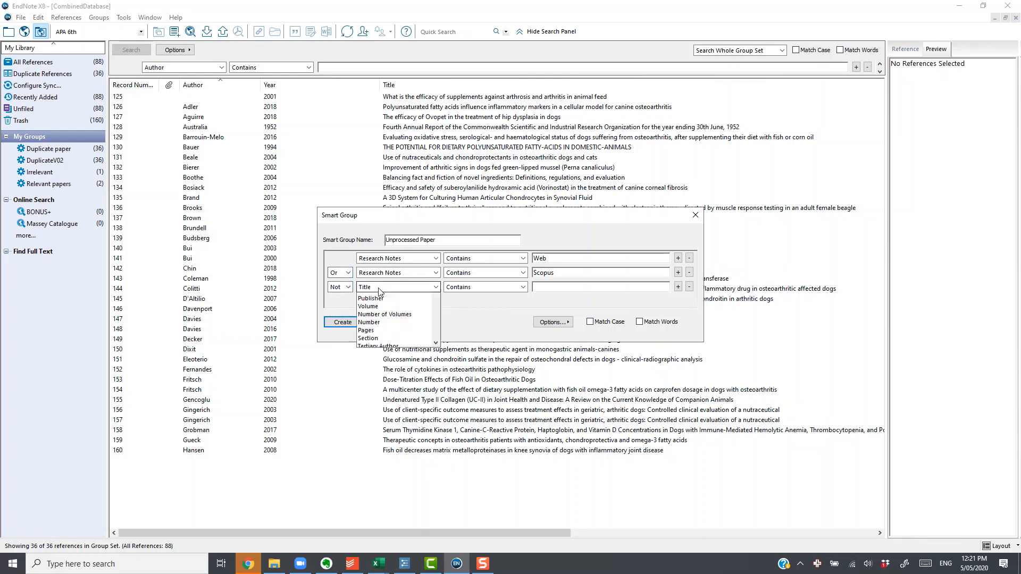
pyautogui.scroll(-10, 406, 415)
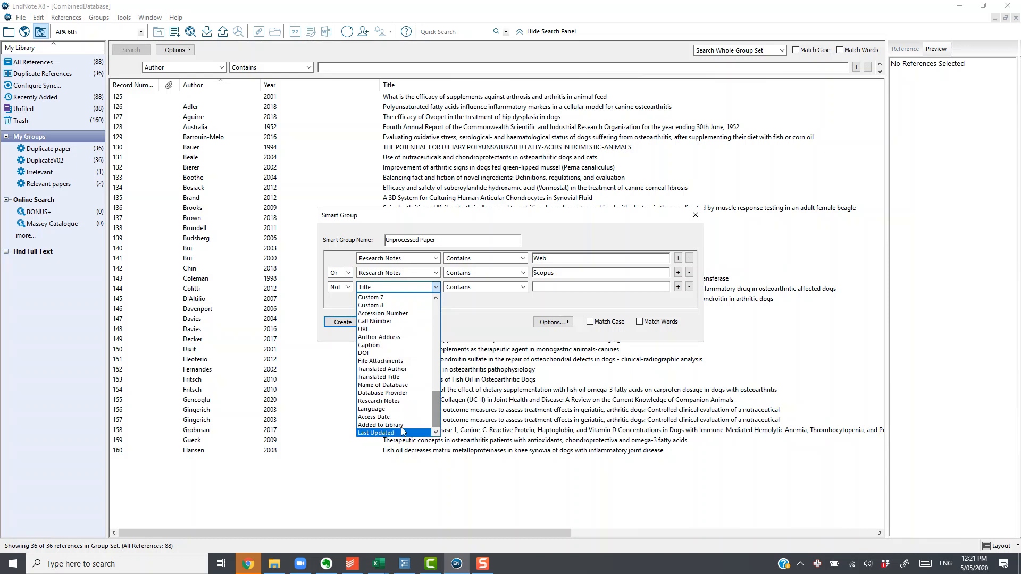
pyautogui.click(398, 402)
pyautogui.click(545, 289)
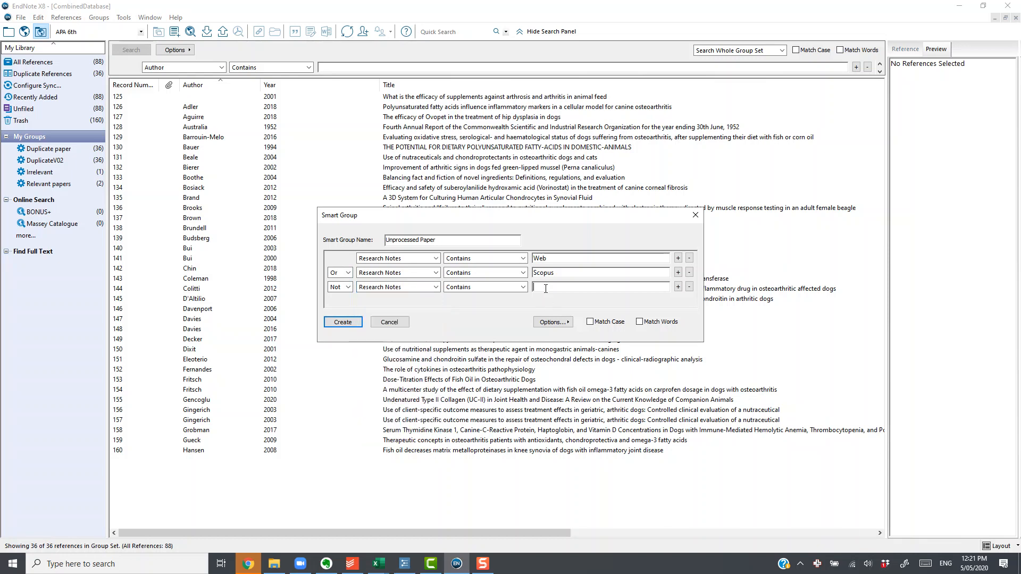
pyautogui.write('Useful')
# - Add a fourth condition, Not, Research Notes contains "Irrelevant", and create the Unprocessed Paper smart group
pyautogui.click(678, 287)
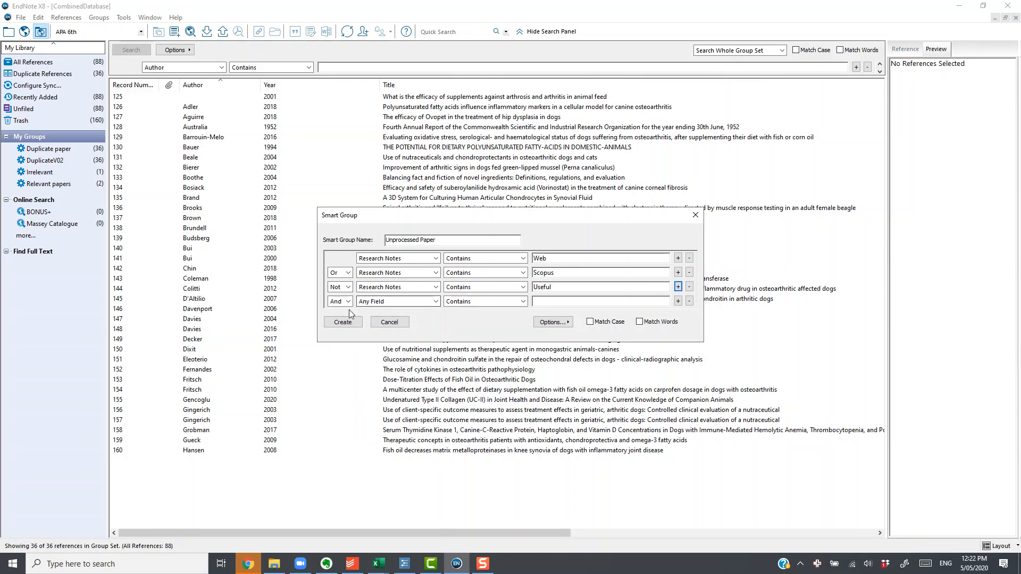
pyautogui.click(340, 301)
pyautogui.click(333, 327)
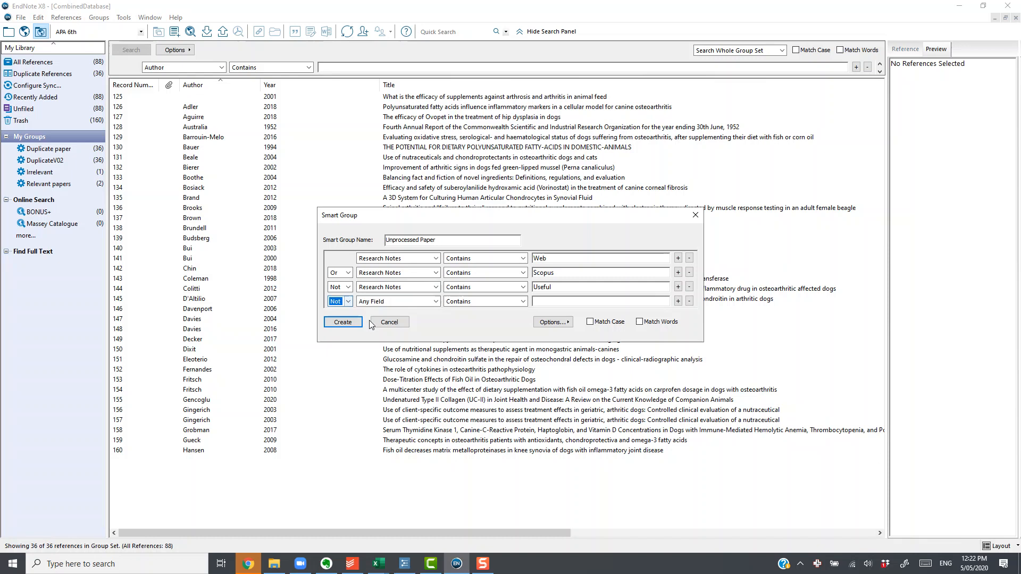
pyautogui.click(397, 302)
pyautogui.scroll(-12, 396, 396)
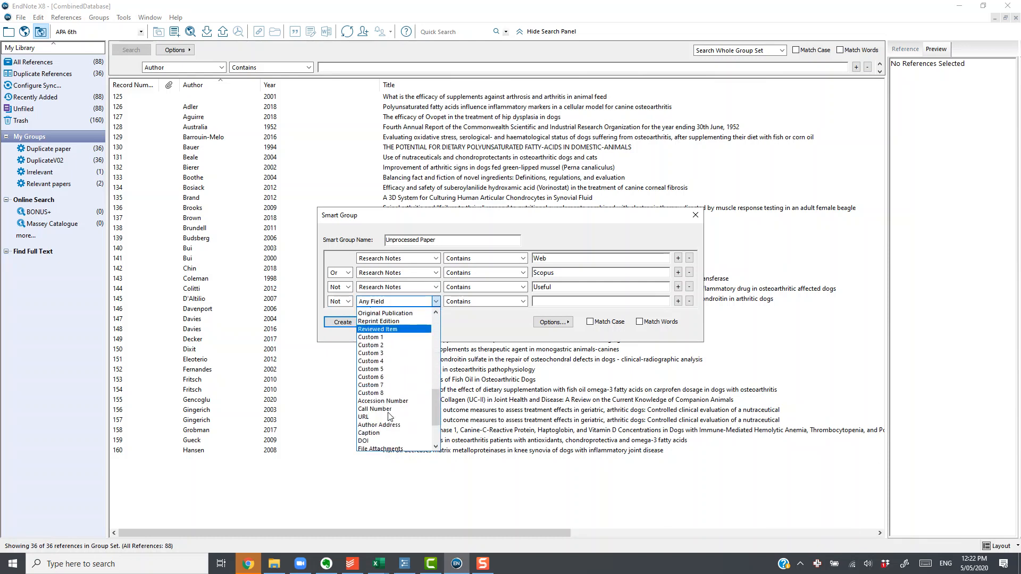
pyautogui.scroll(-3, 389, 441)
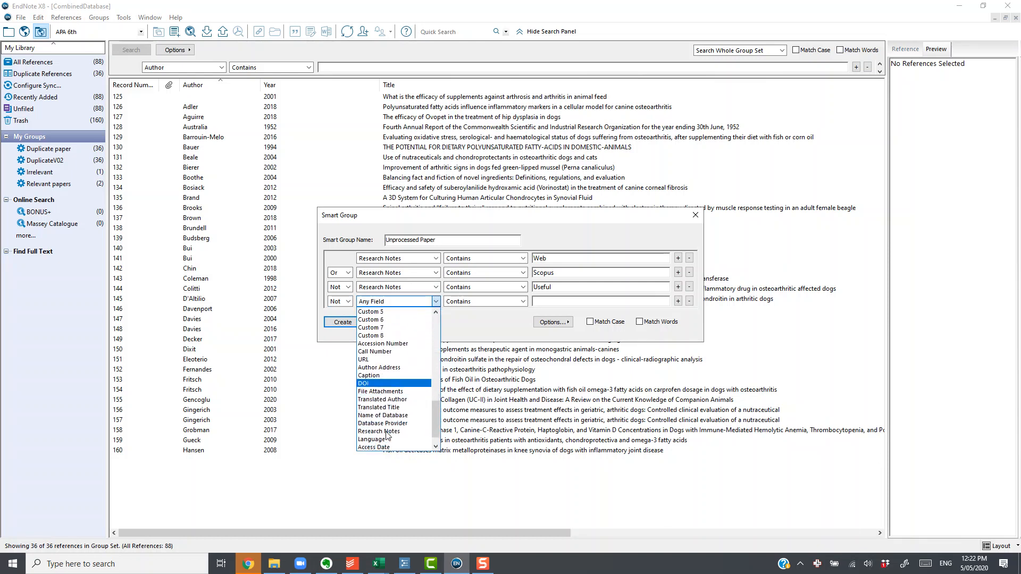
pyautogui.click(390, 436)
pyautogui.click(556, 302)
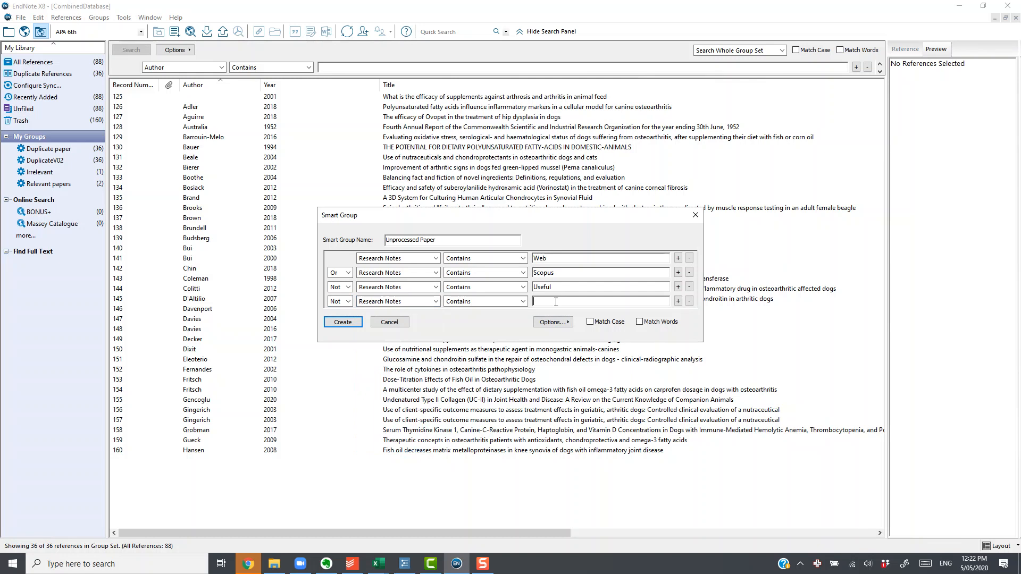
pyautogui.write('Irrelevant')
pyautogui.click(343, 322)
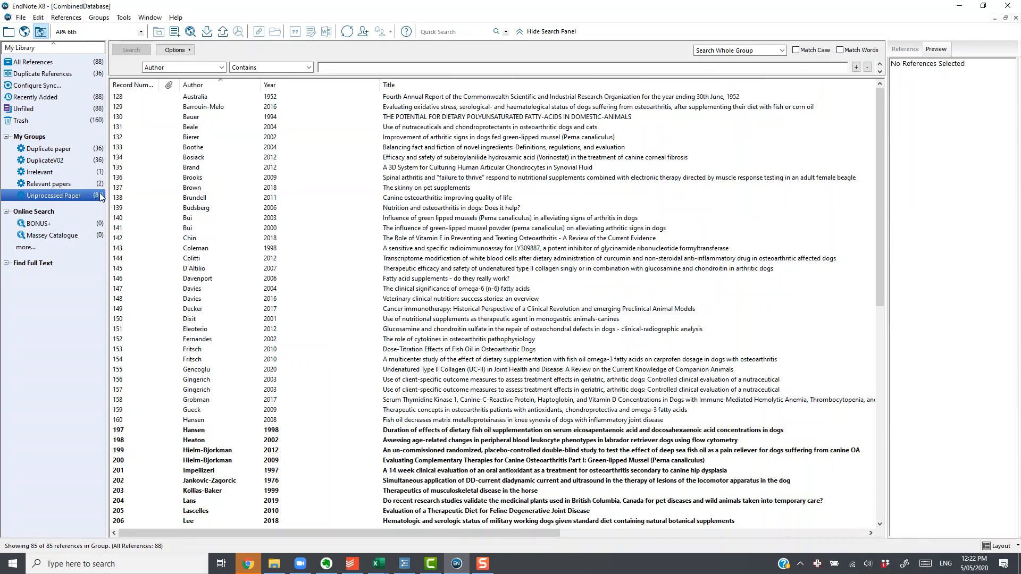
# - From All References, open record 128 (Australia, 1952), append "Irrelevant" to its Research Notes and close the reference
pyautogui.click(68, 62)
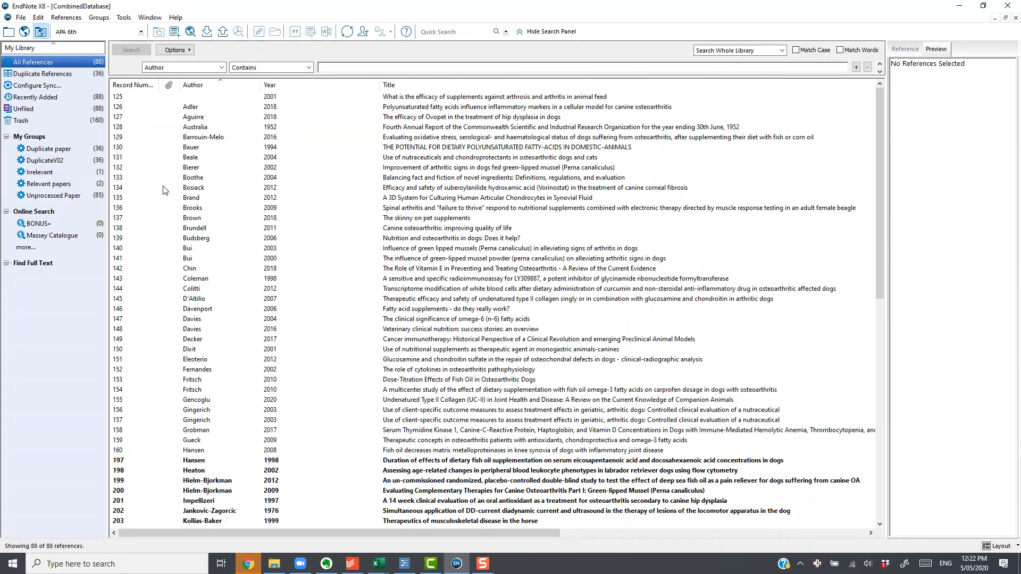
pyautogui.click(200, 129)
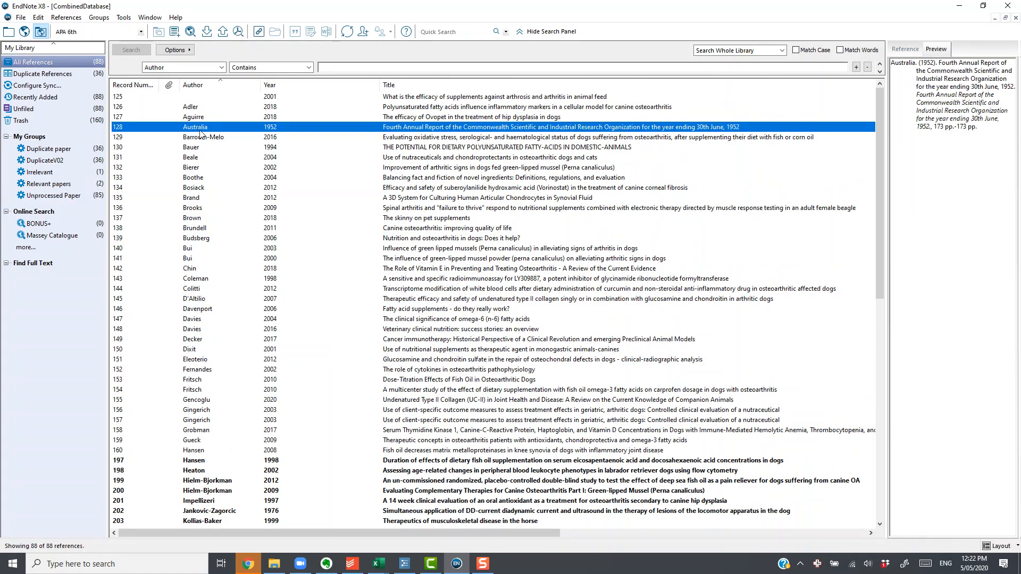
pyautogui.doubleClick(200, 130)
pyautogui.scroll(-5, 292, 351)
pyautogui.scroll(-15, 292, 349)
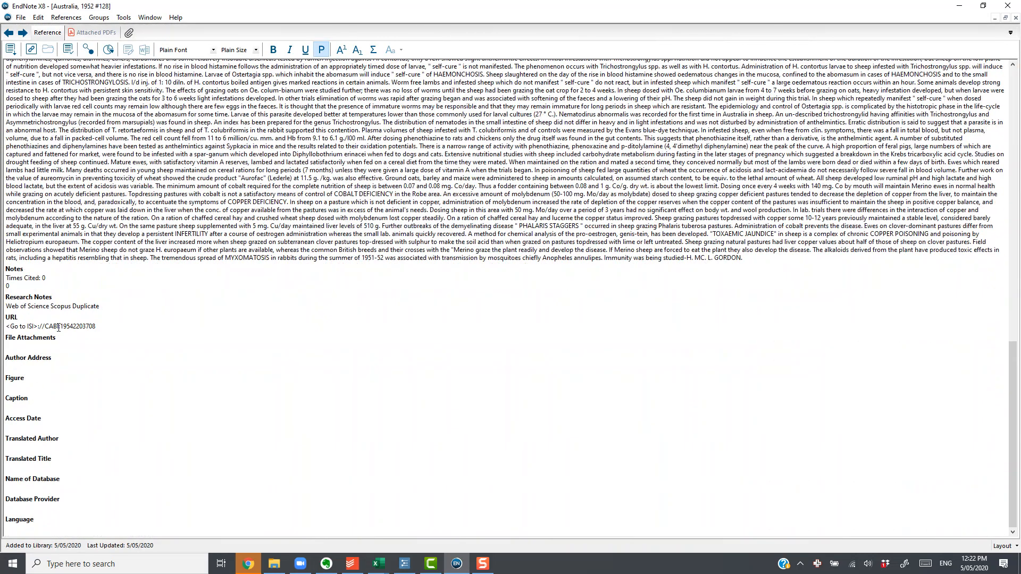
pyautogui.click(116, 306)
pyautogui.write('Irrelevant')
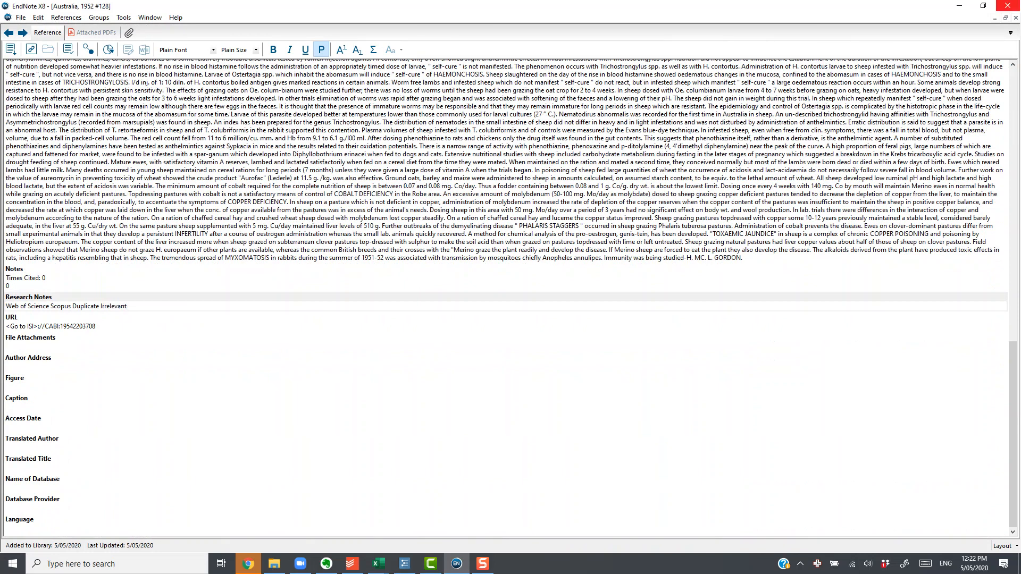
pyautogui.click(1015, 18)
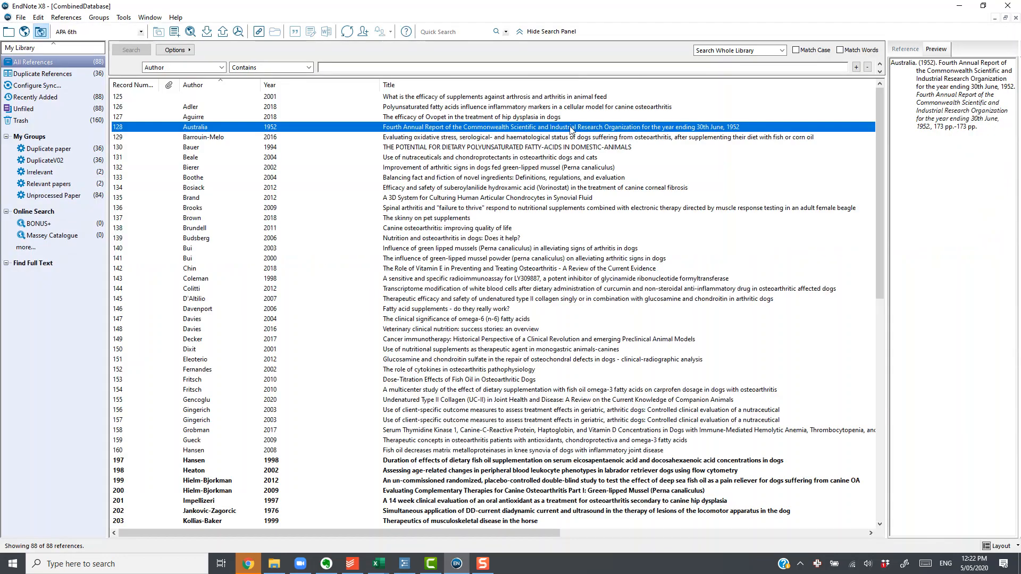